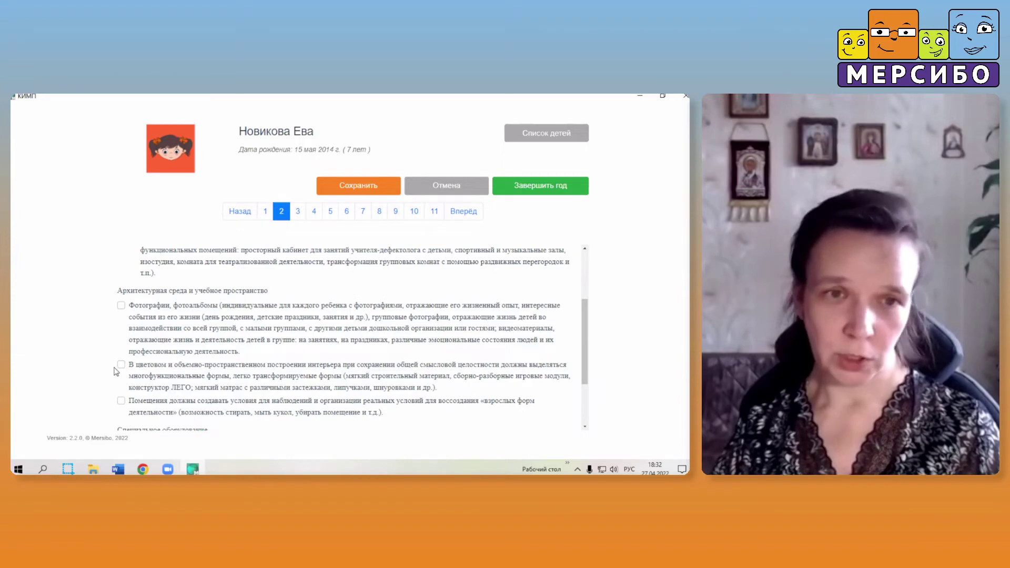
Under «Архитектурная среда и учебное пространство», tick the items on colour and spatial interior design and on rooms for recreating adult activities
left_click(122, 365)
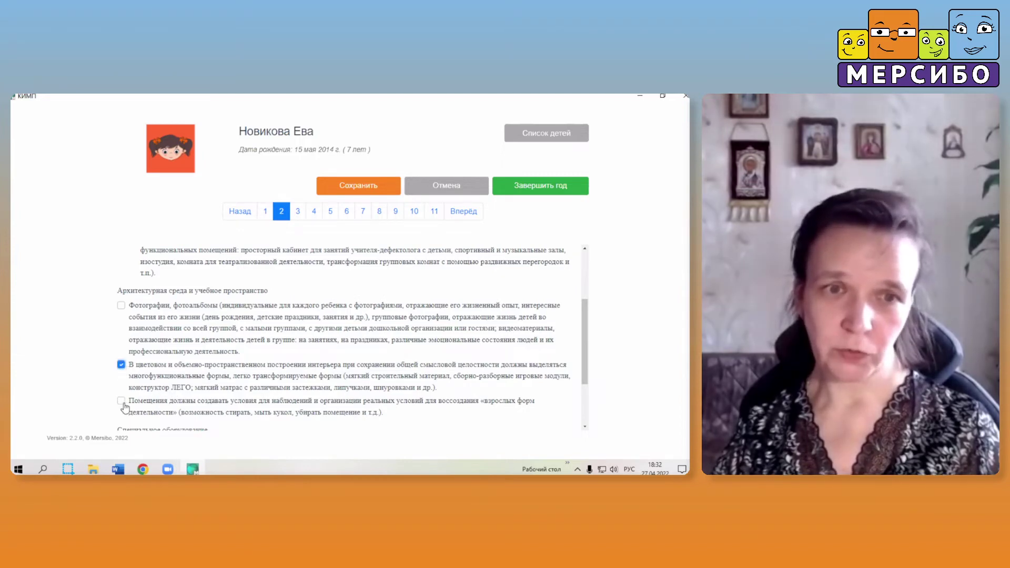
left_click(122, 402)
For «Специальное оборудование», select the tool-object set, story and didactic toys, and speech therapy didactic material, and save the page
left_click_drag(583, 349, 584, 397)
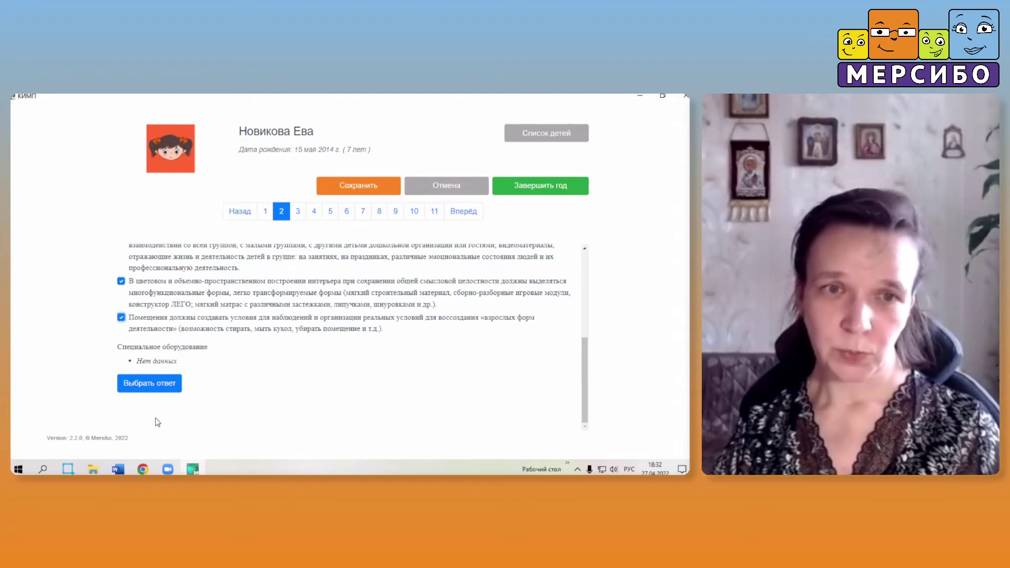
left_click(158, 384)
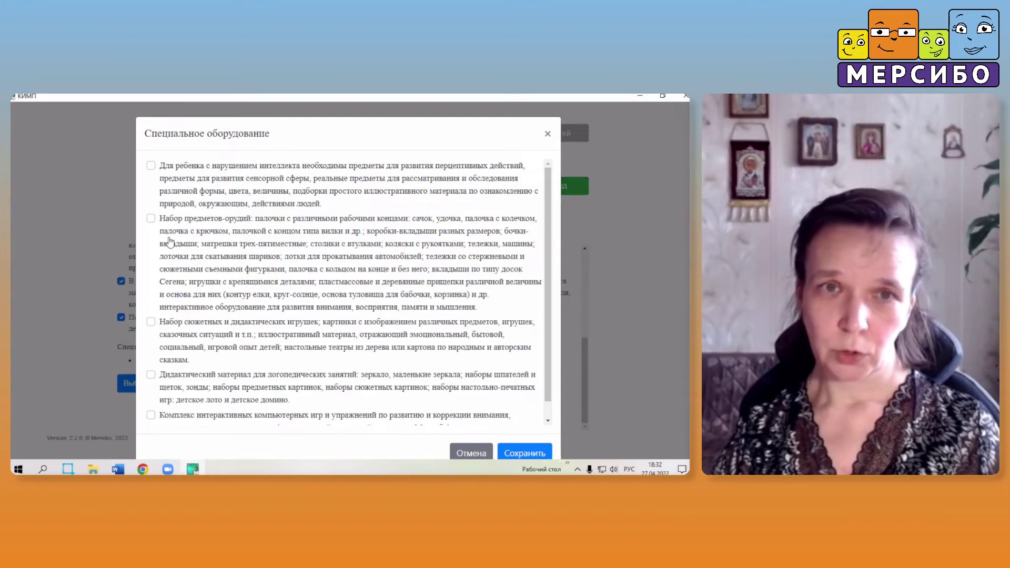
left_click(151, 219)
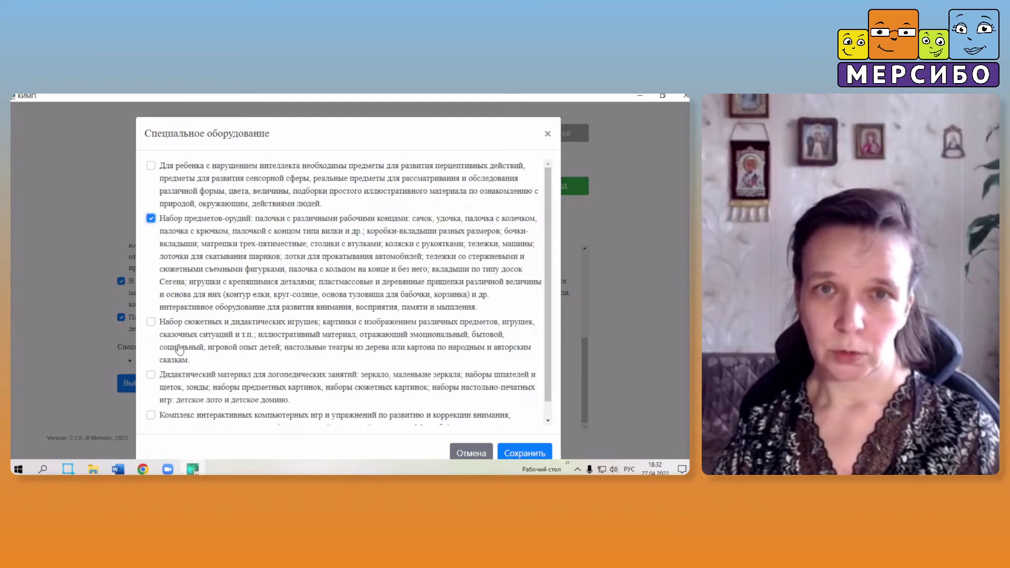
left_click(151, 322)
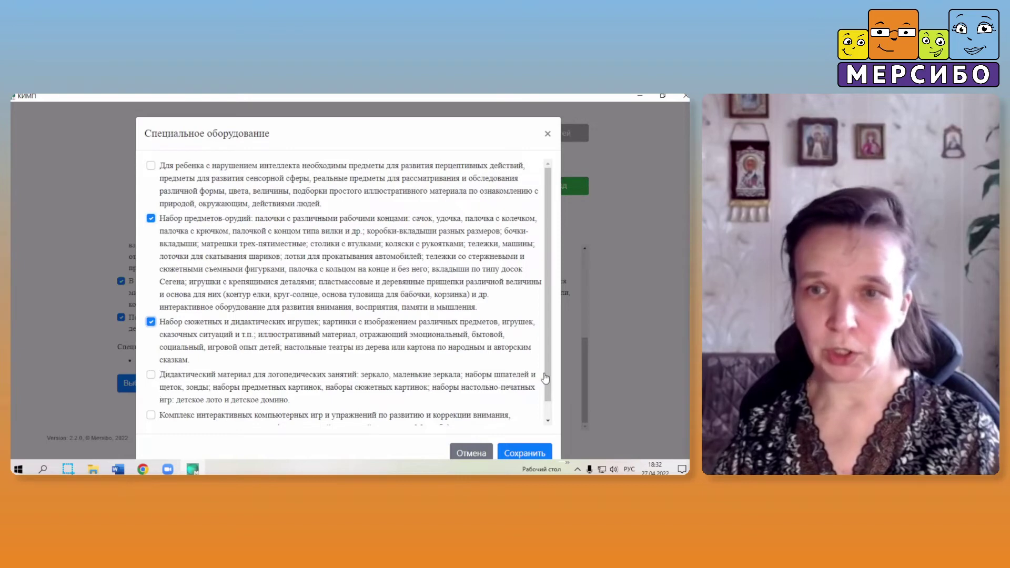
scroll(547, 413, "down", 1)
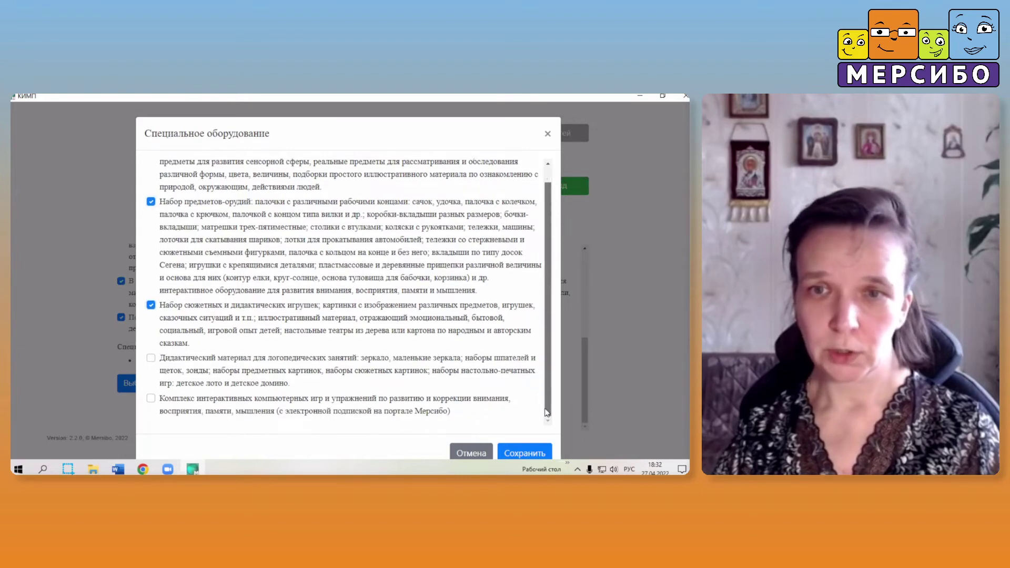
left_click(151, 359)
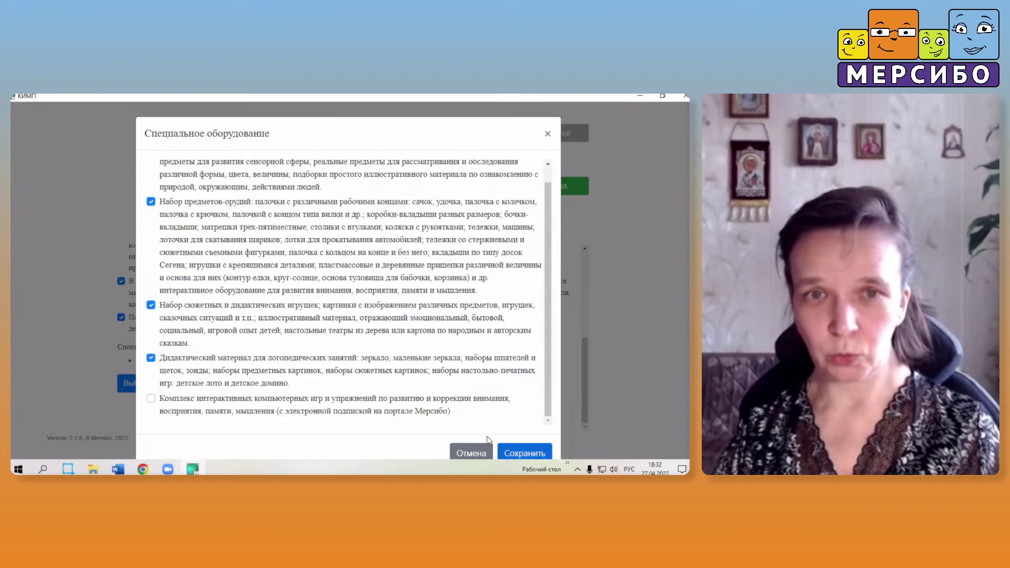
left_click(523, 453)
left_click_drag(590, 421, 585, 372)
left_click(361, 185)
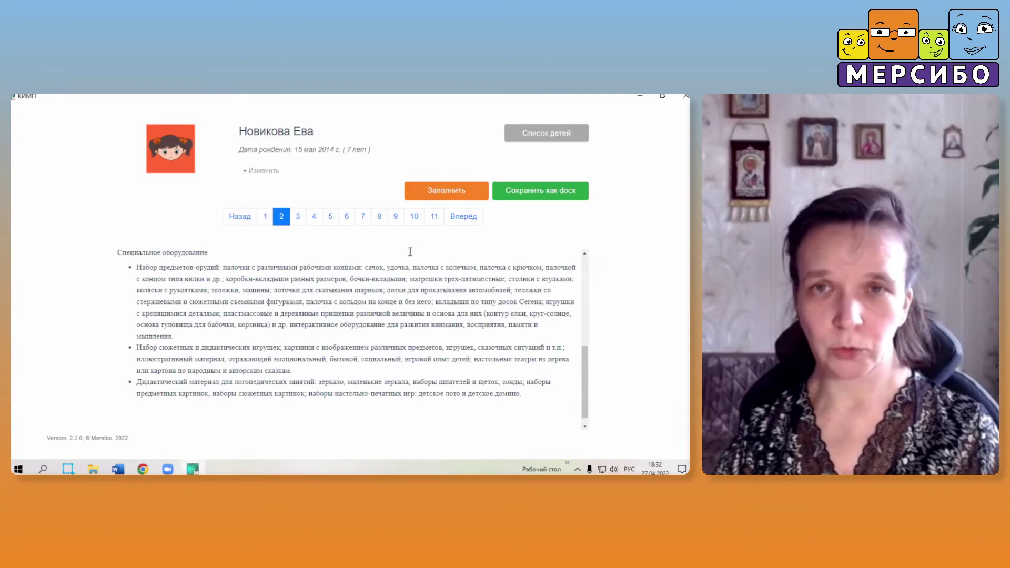
Open page 3 for filling in and set «Режим пребывания ребенка в ОУ» to «Пять дней в неделю, полный день»
left_click(297, 219)
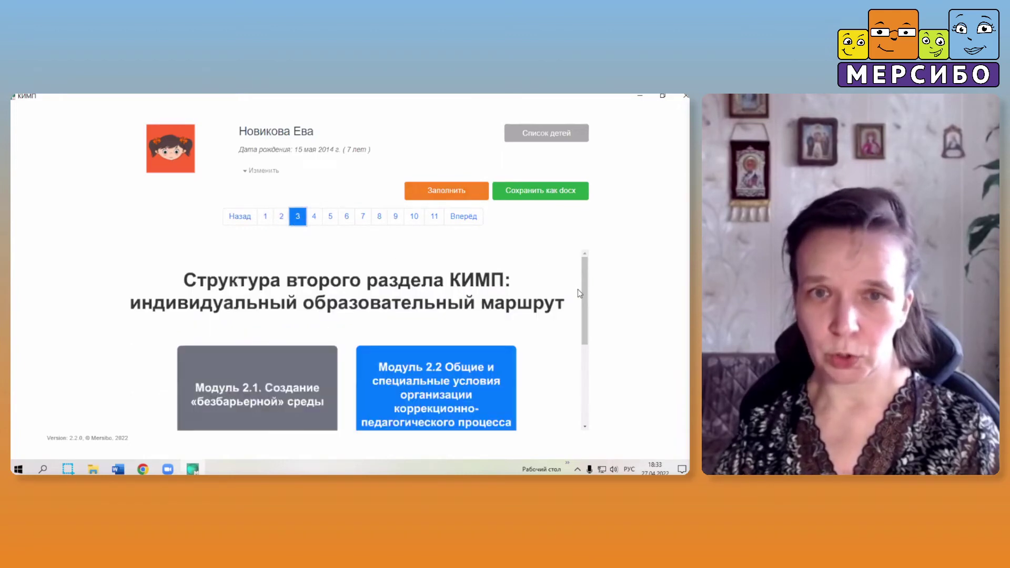
left_click(461, 193)
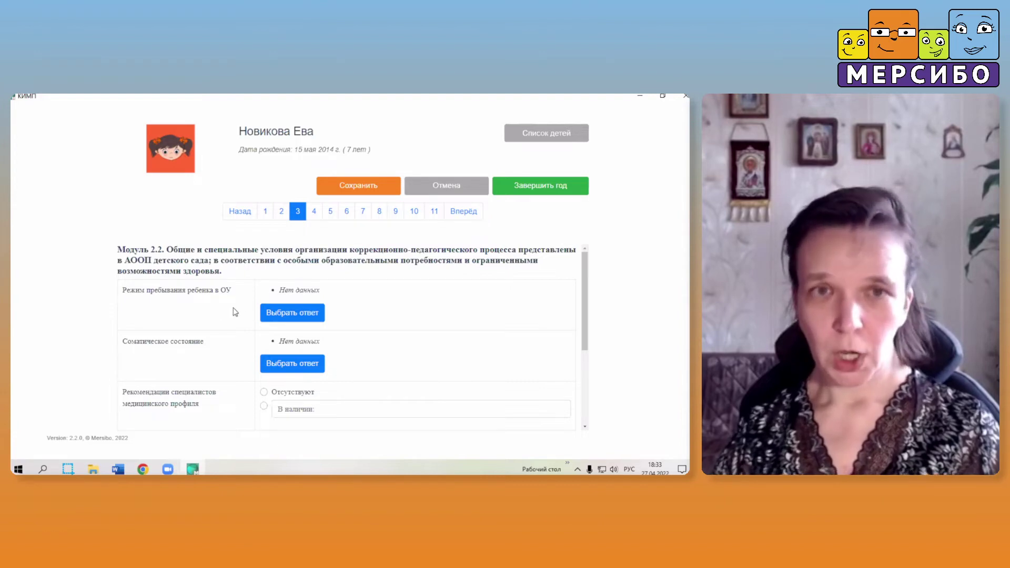
left_click(294, 314)
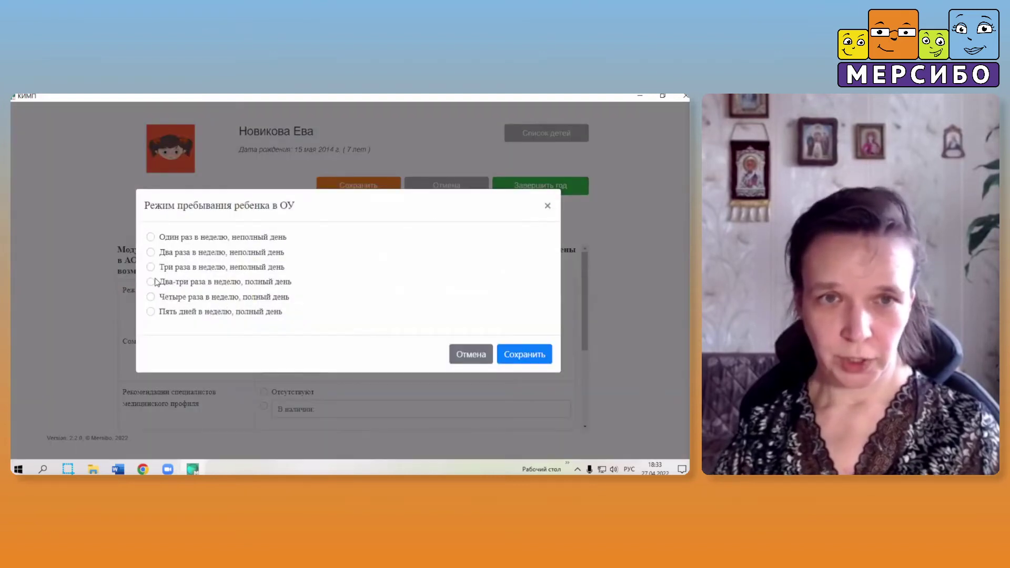
left_click(150, 312)
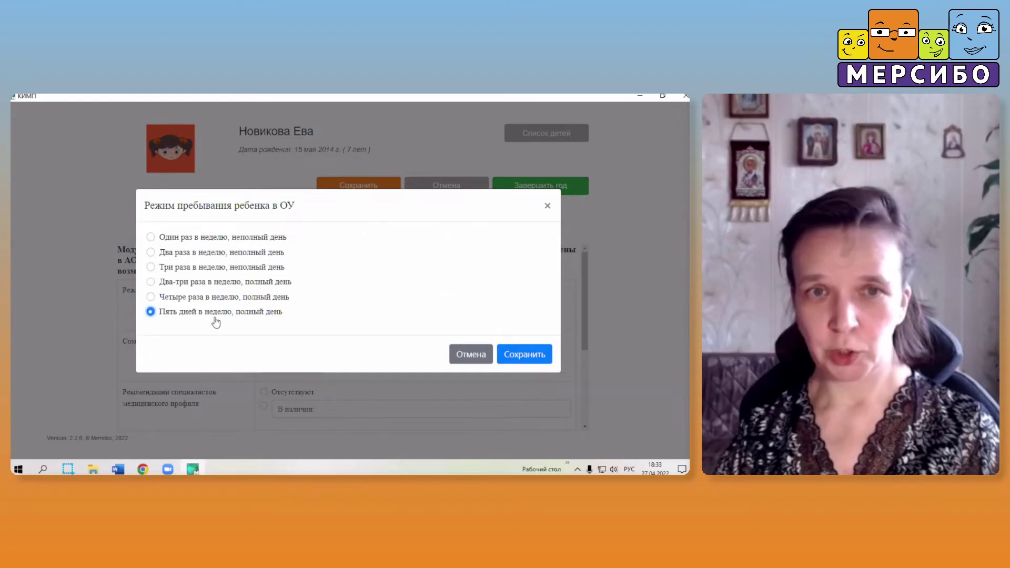
left_click(525, 354)
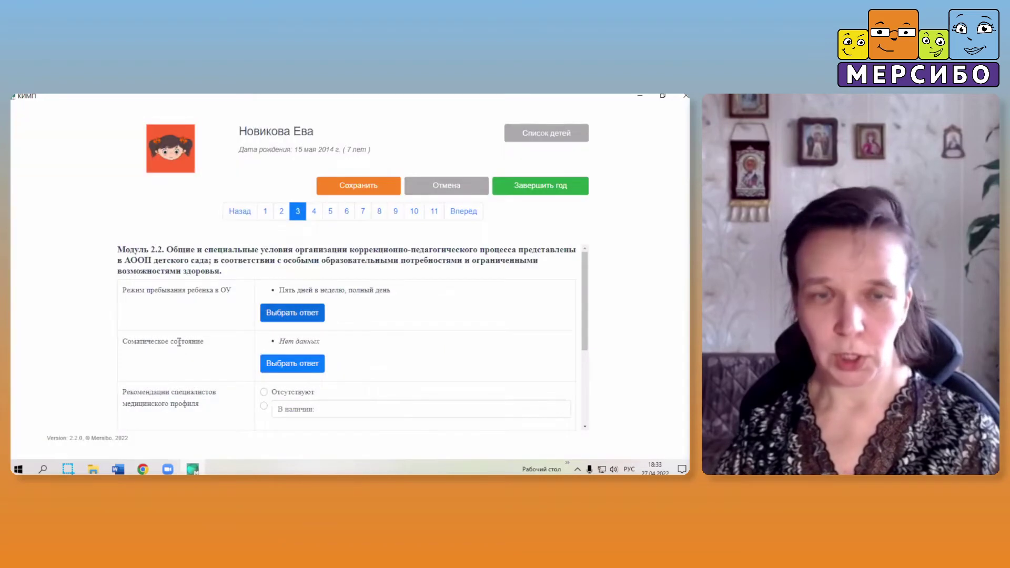
Set the child's «Соматическое состояние» to «Третья группа здоровья»
left_click(321, 367)
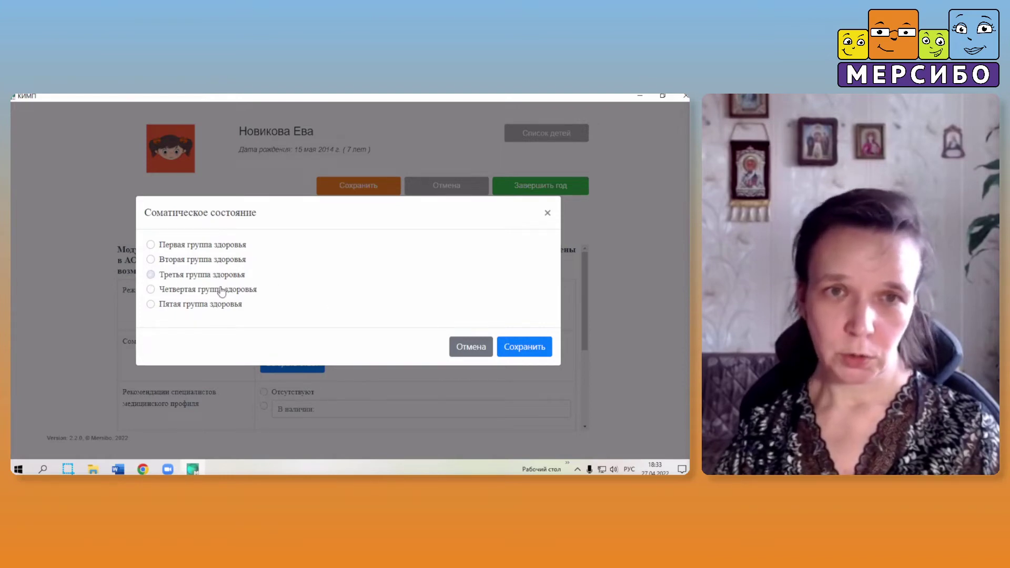
left_click(151, 275)
left_click(525, 347)
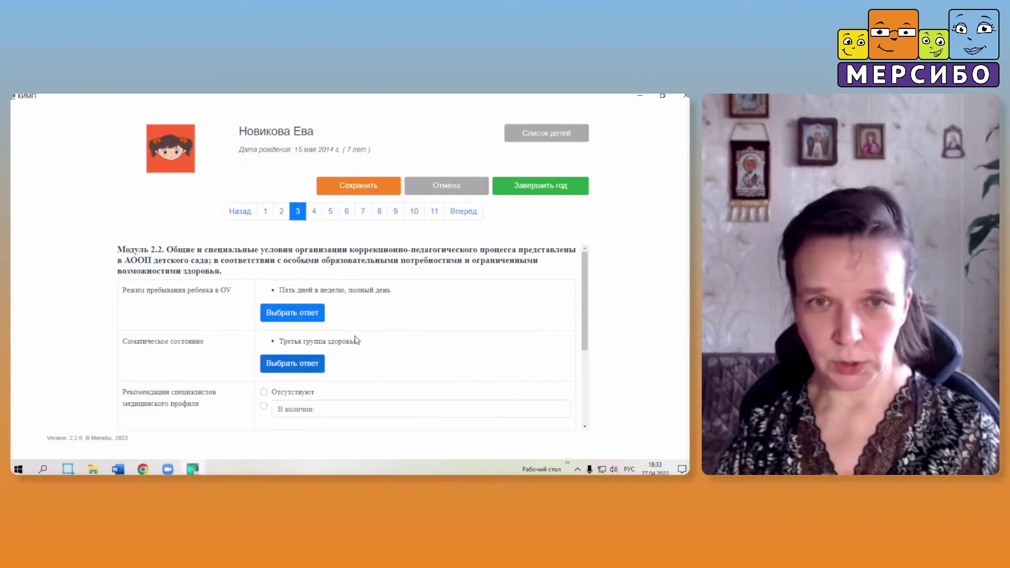
Enter the medical specialists' recommendation «В связи с эпи-активностью запретить кувырки через голову и висы на шведской стенке» and set «Противопоказания» to «Отсутствуют»
scroll(380, 341, "down", 2)
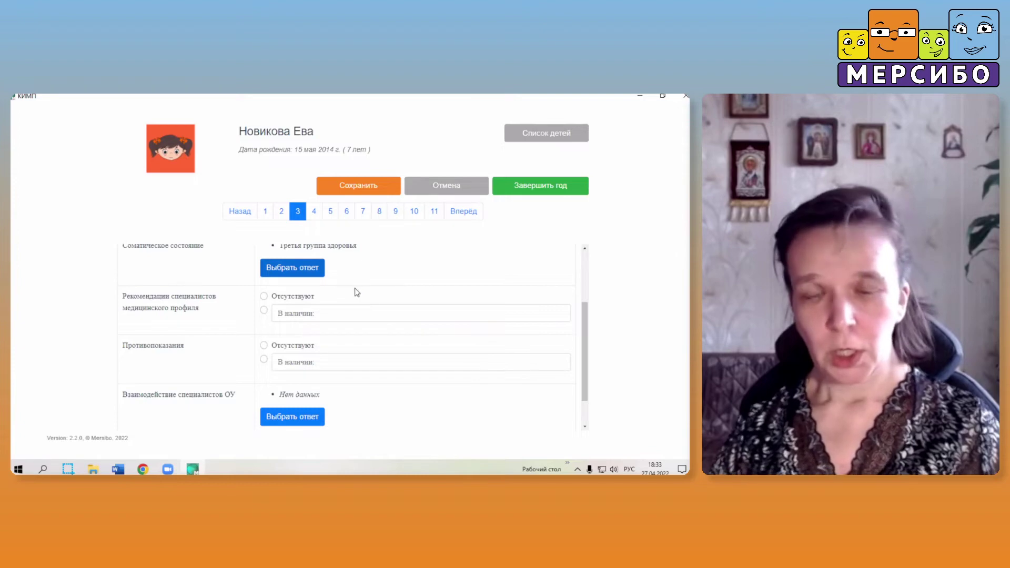
left_click(264, 310)
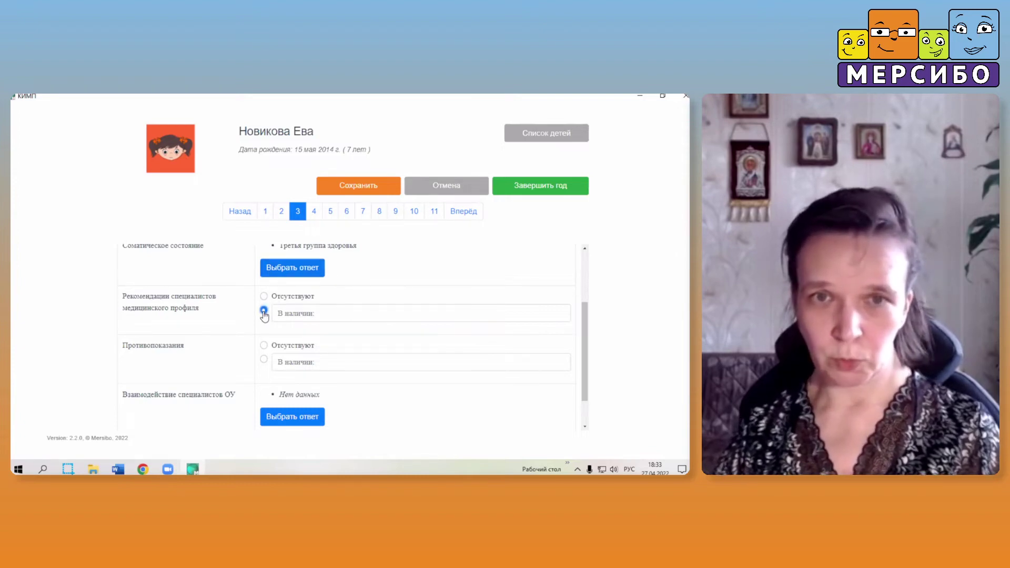
left_click(293, 317)
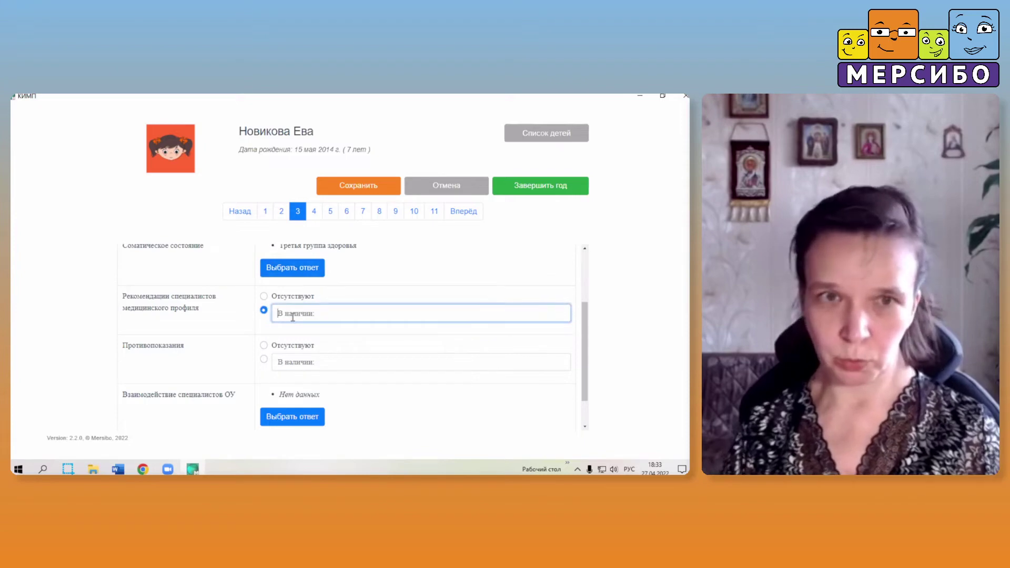
type("В")
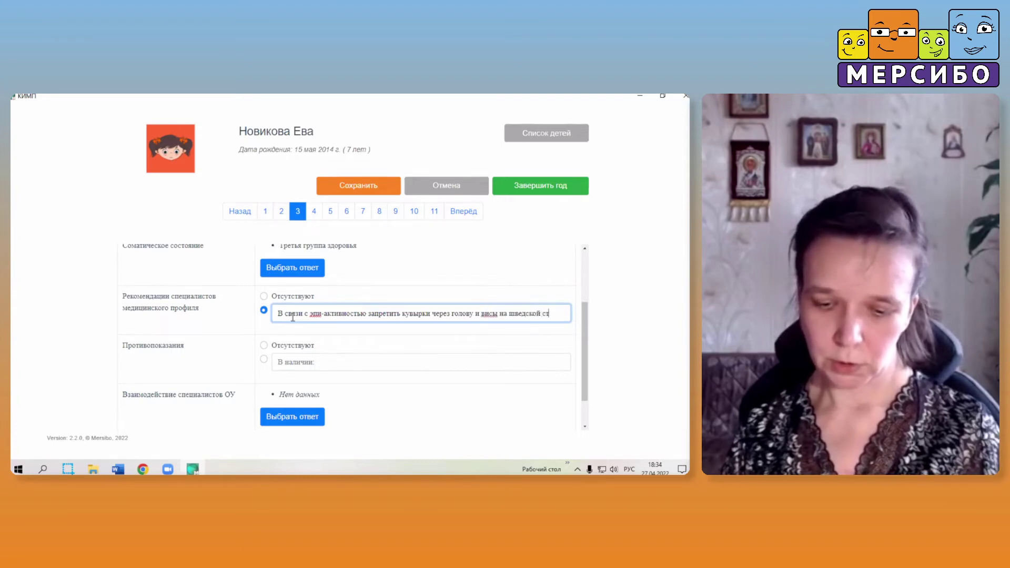
left_click(209, 322)
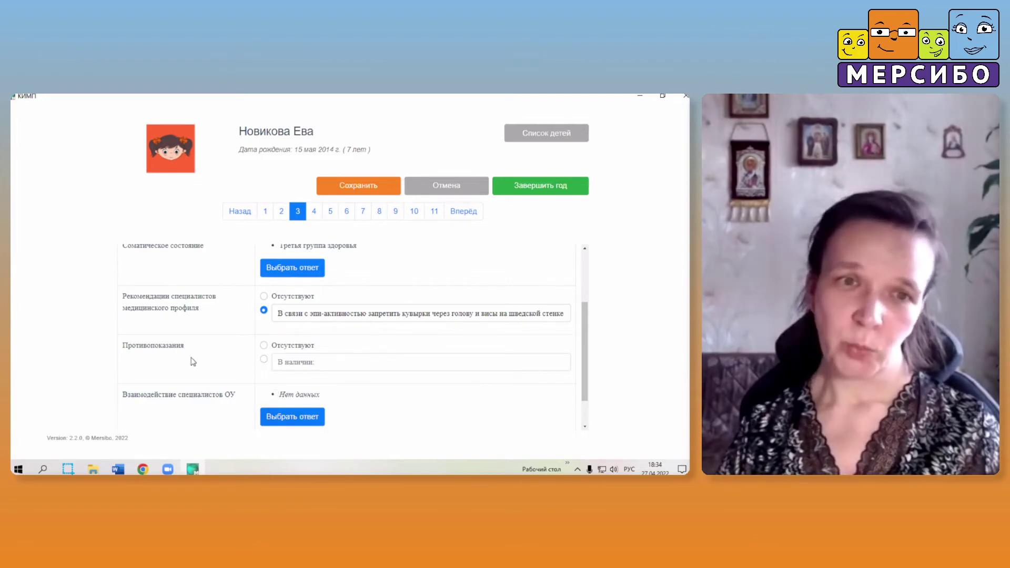
left_click(264, 345)
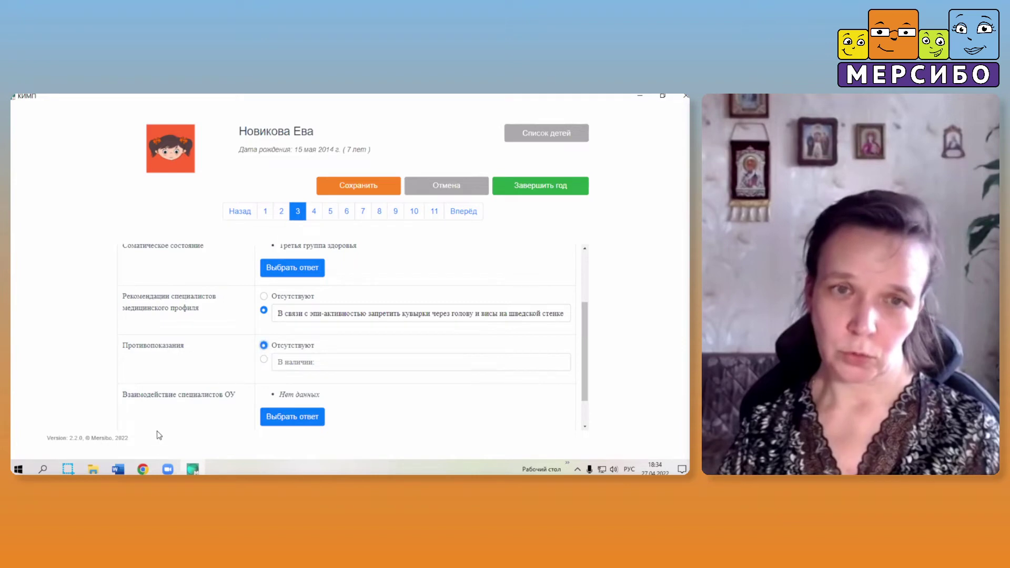
For «Взаимодействие специалистов ОУ», recommend sessions with the speech therapist (учитель-логопед), учитель-дефектолог and педагог-психолог, plus ЛФК
left_click(292, 421)
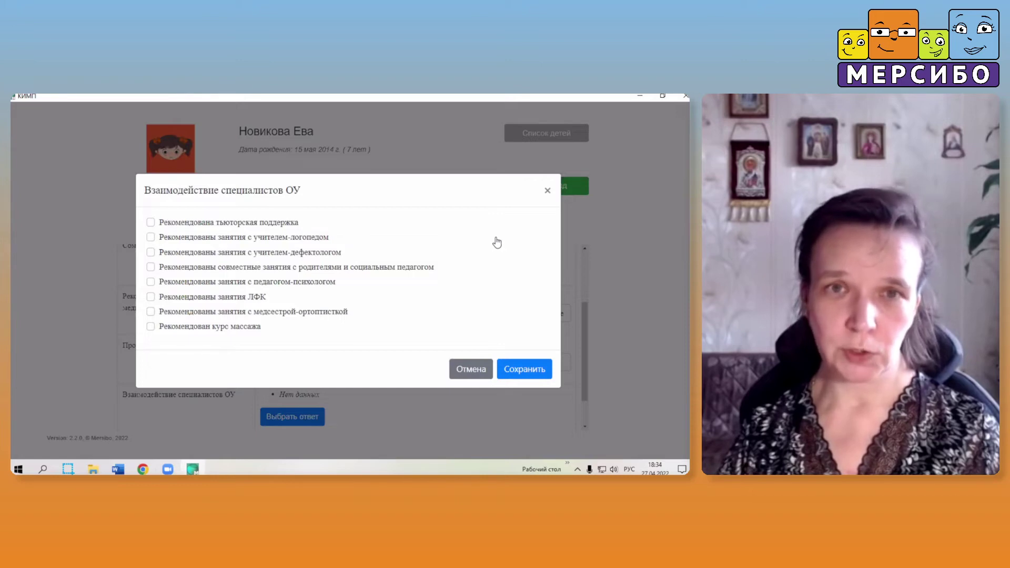
left_click(152, 239)
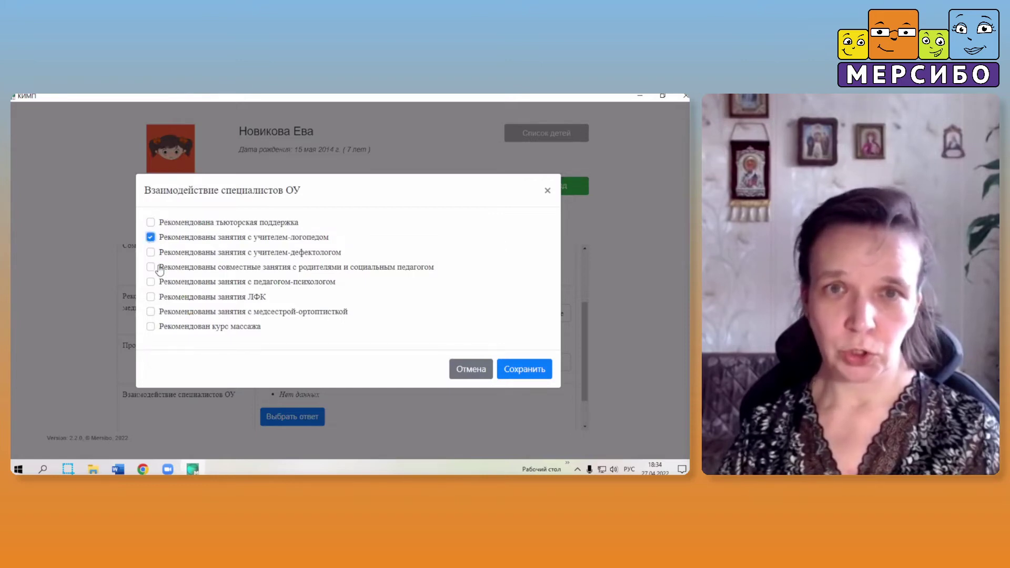
left_click(152, 254)
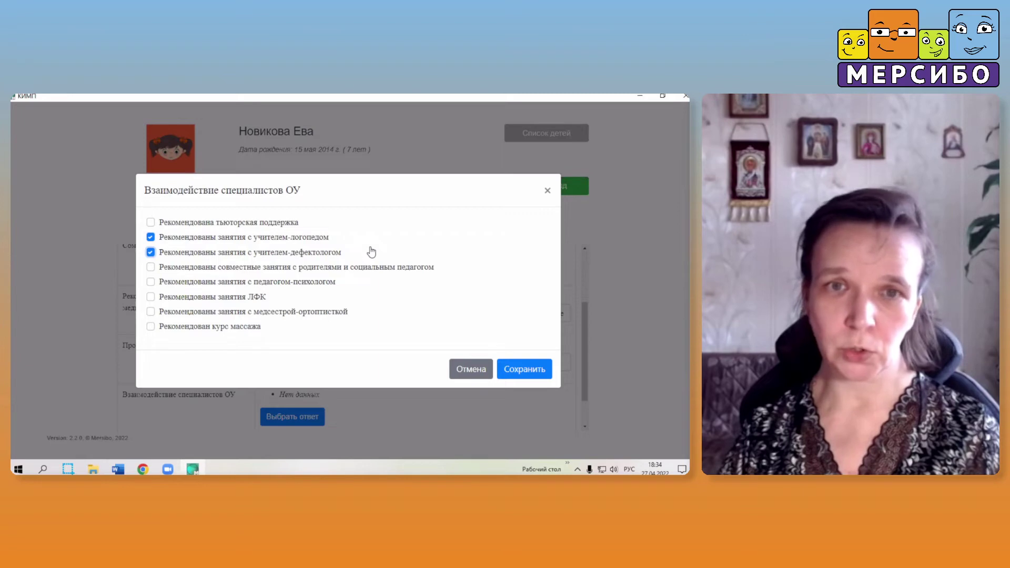
left_click(151, 283)
left_click(150, 297)
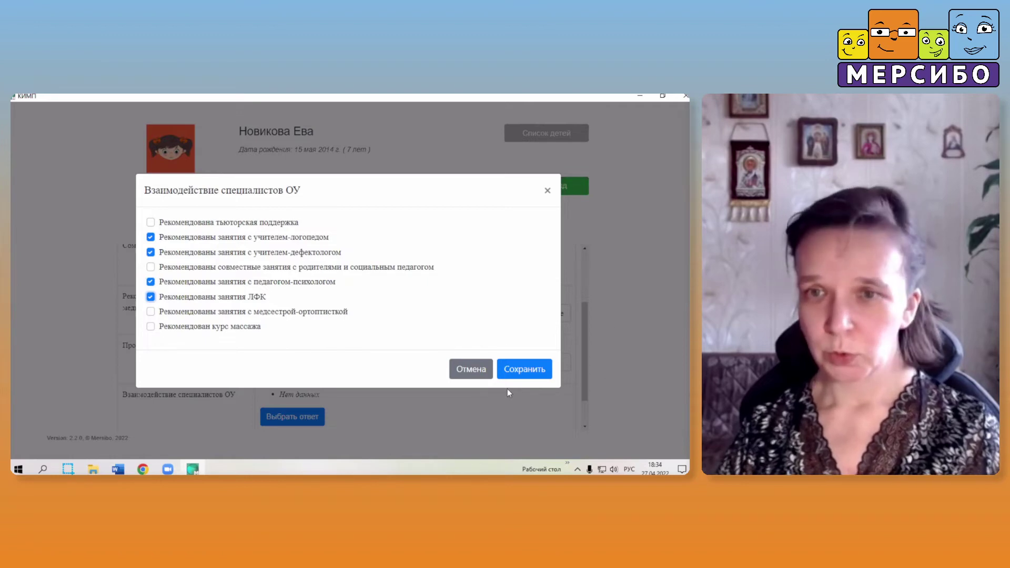
left_click(531, 371)
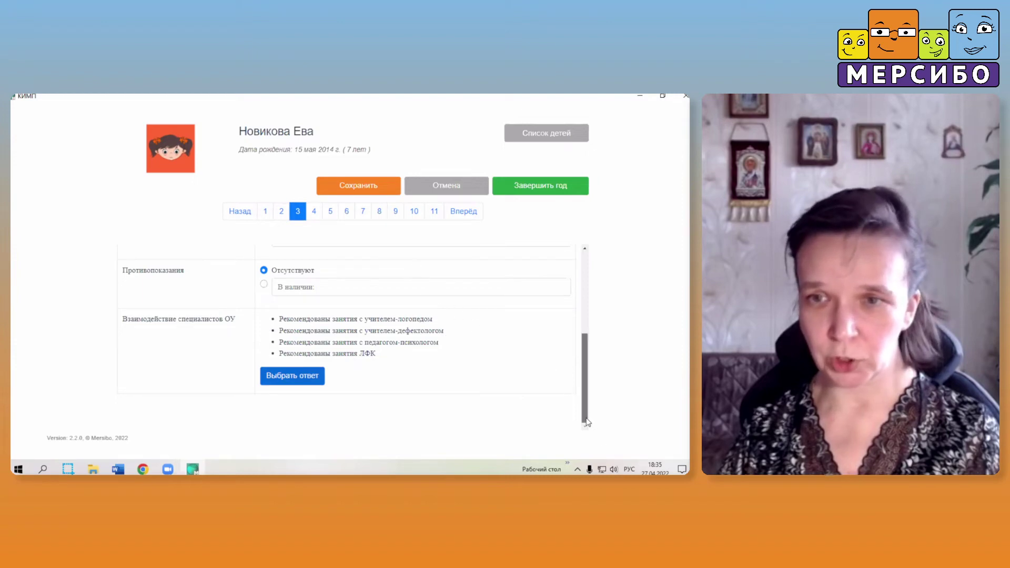
Check the completed Модуль 2.2 answers and save the page
left_click_drag(585, 421, 585, 339)
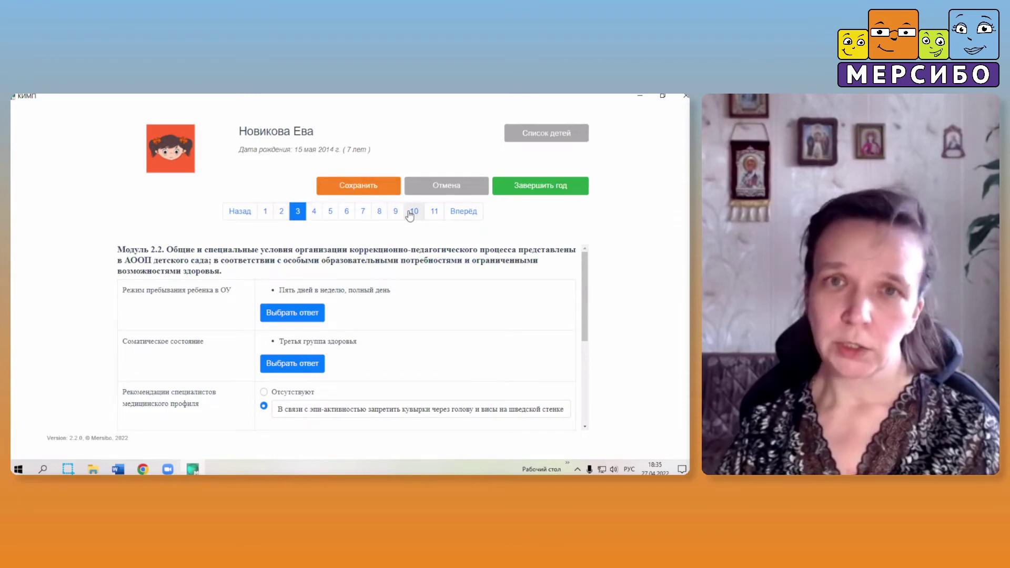
left_click(373, 189)
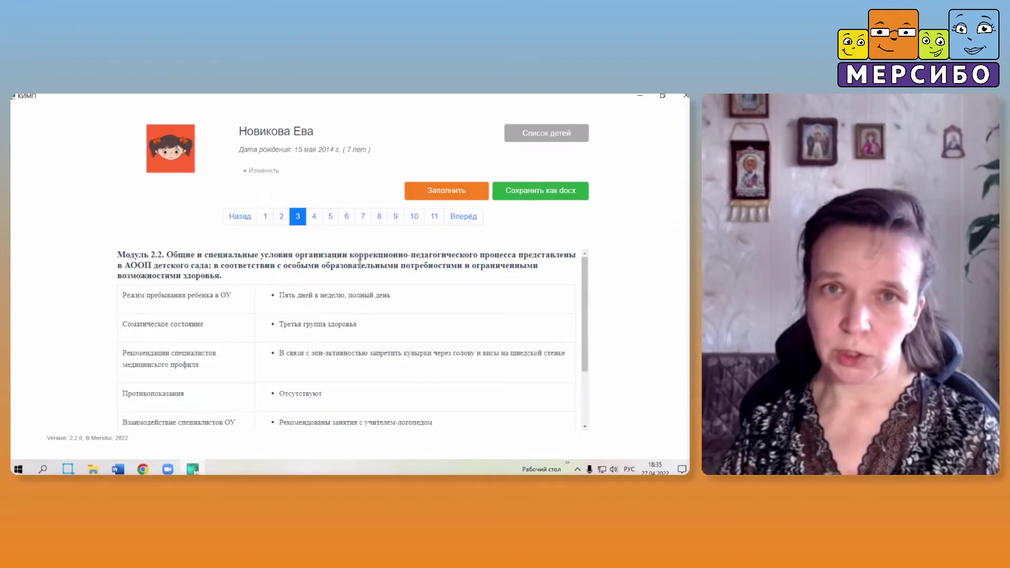
mouse_move(583, 294)
left_mouse_down()
mouse_move(583, 337)
mouse_move(584, 287)
left_mouse_up()
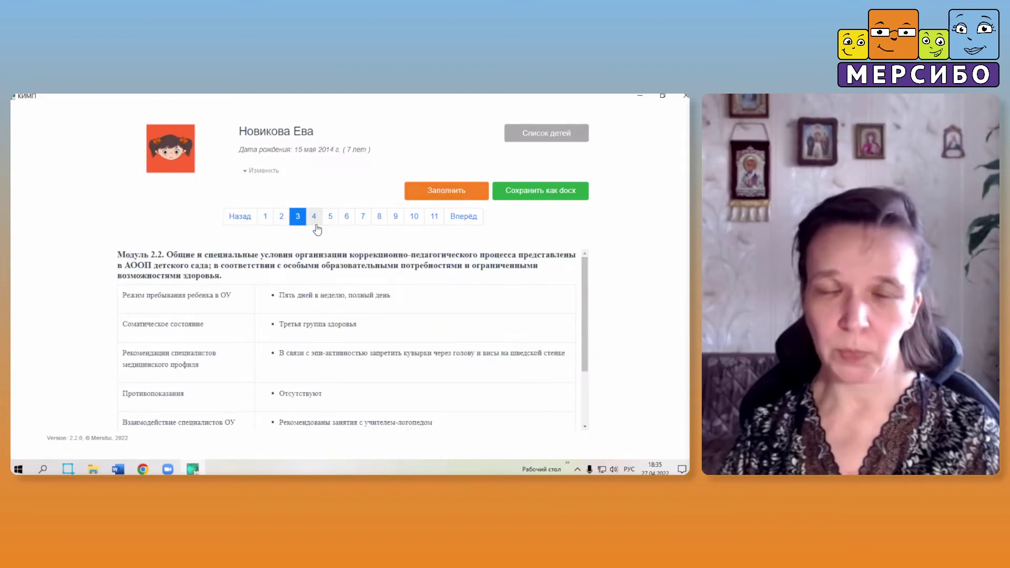
Open page 4 (Модуль 2.3) for filling in and set «ИПРА разработана» to «впервые»
left_click(315, 221)
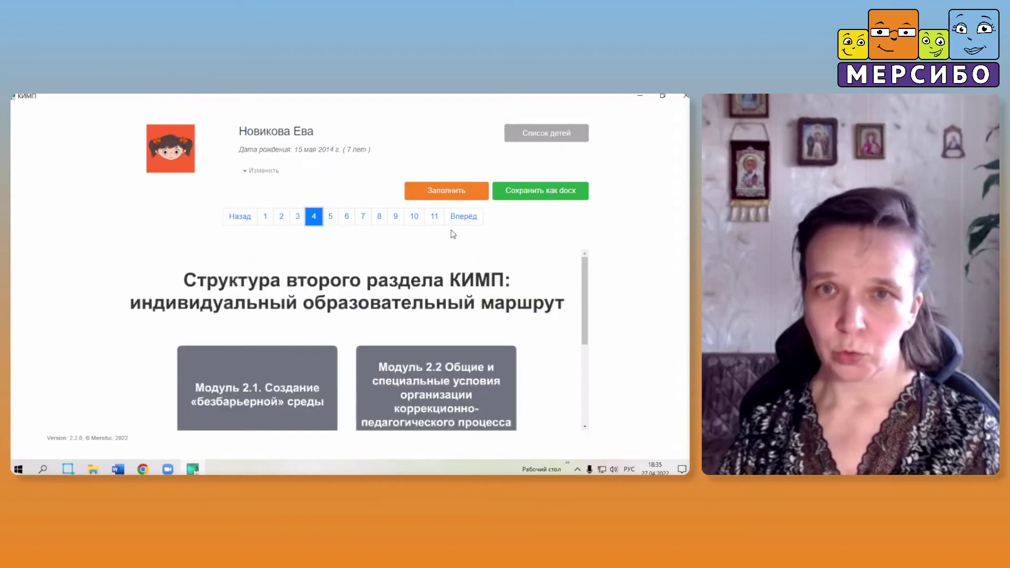
left_click(450, 192)
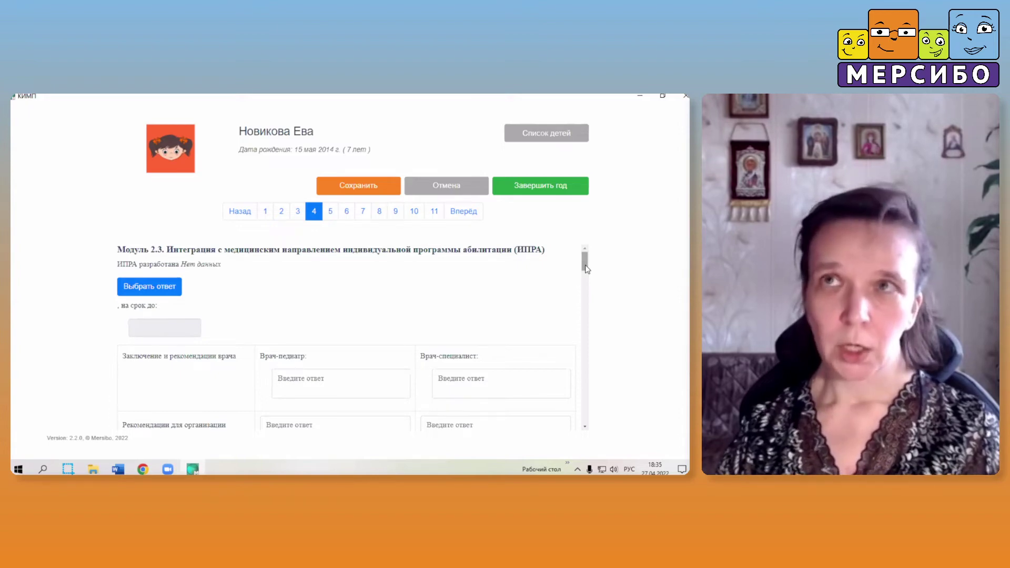
left_click(172, 293)
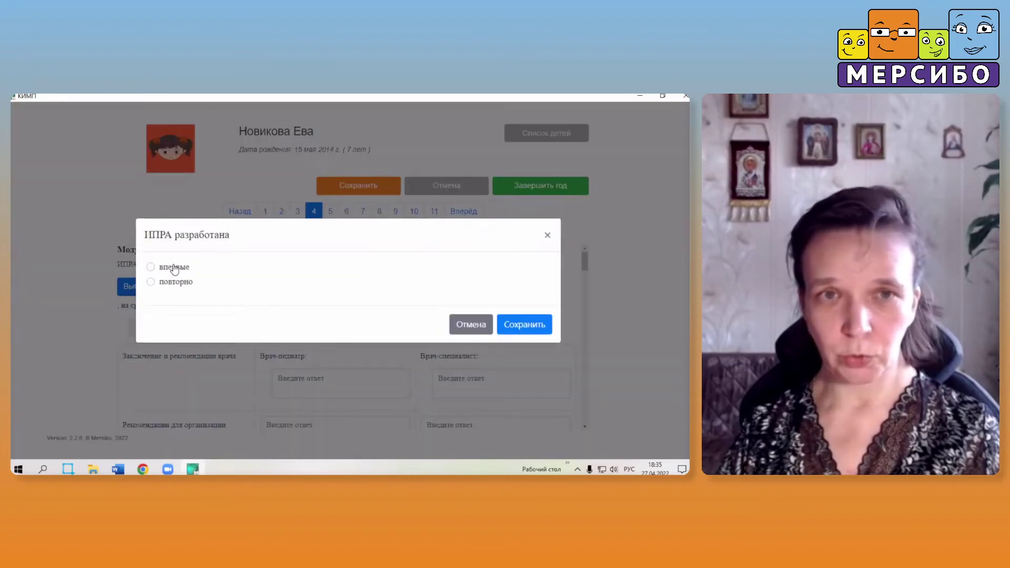
left_click(151, 268)
left_click(536, 326)
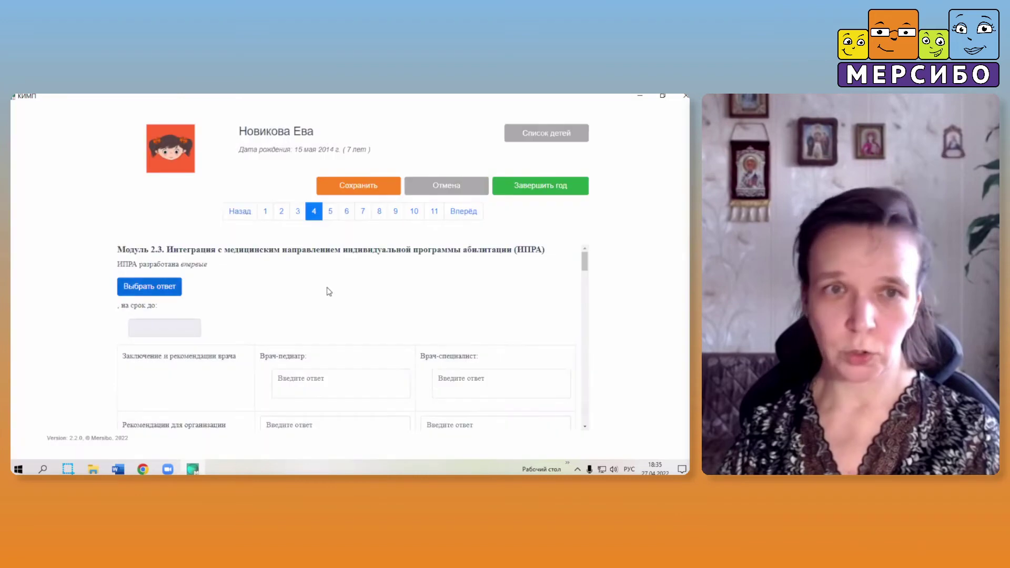
Set the ИПРА validity date («на срок до») to 01 Май 2024
left_click(188, 333)
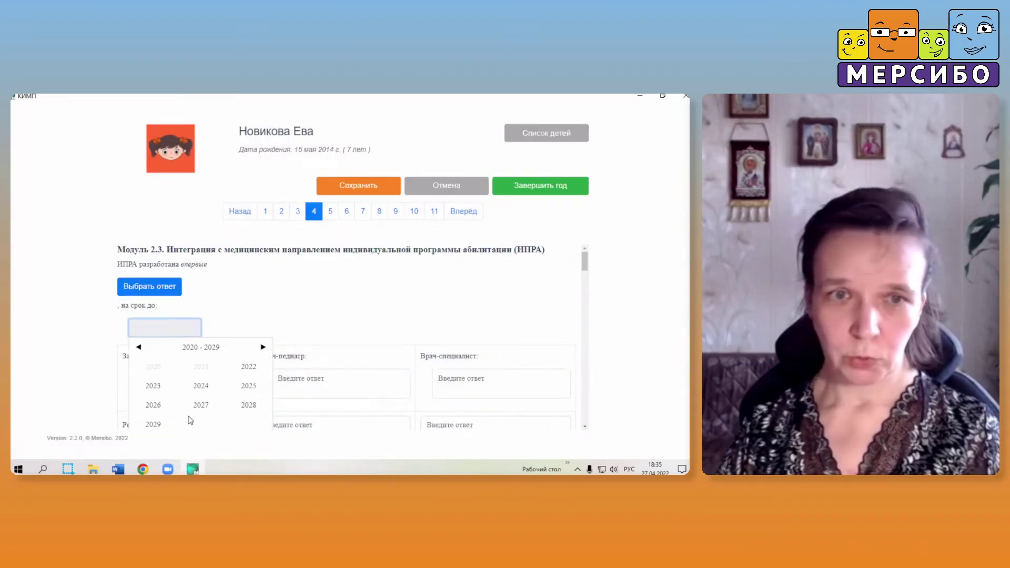
left_click(202, 388)
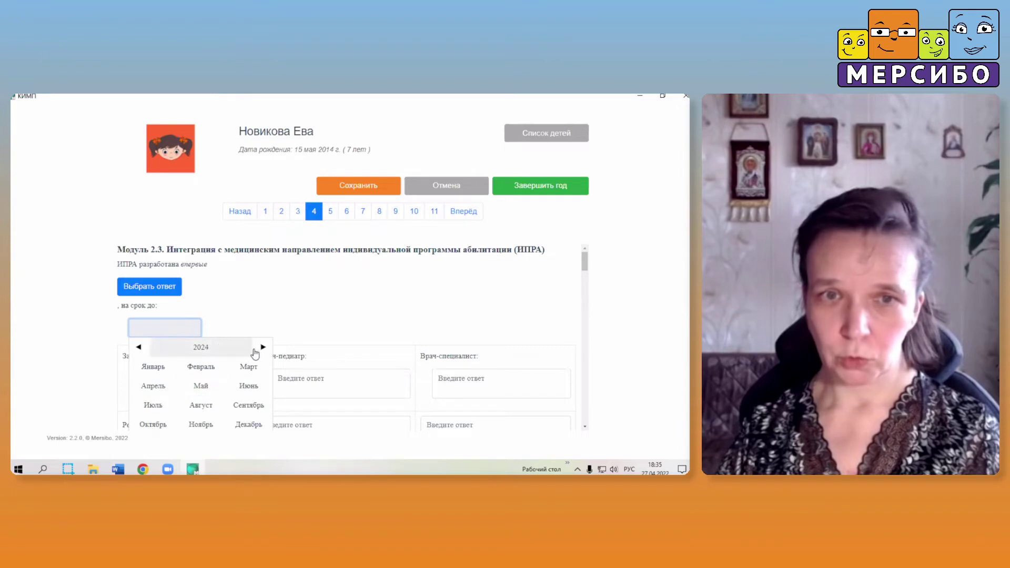
left_click(201, 386)
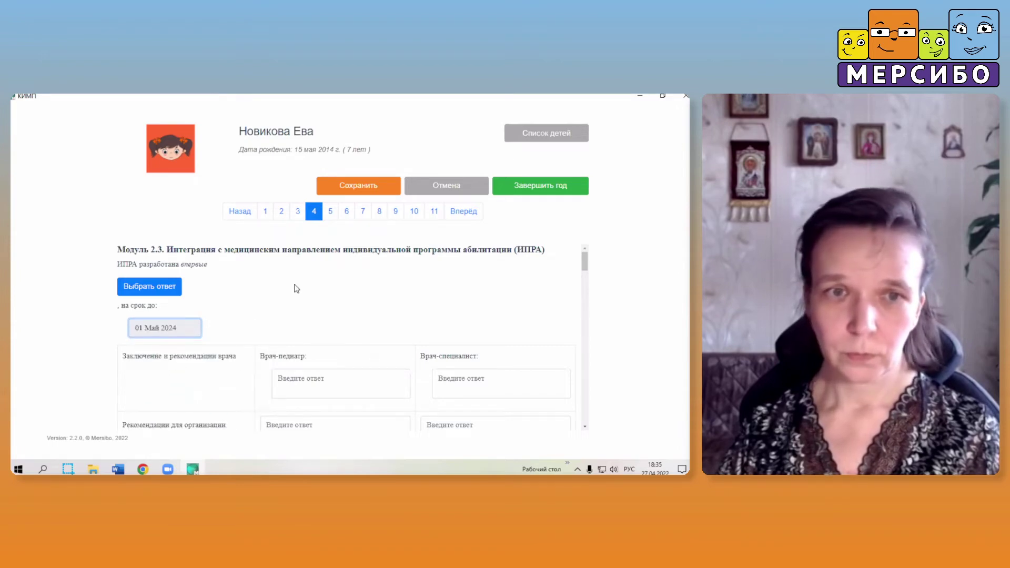
Enter «00» as «Заключение и рекомендации врача» for both Врач-педиатр and Врач-специалист
scroll(319, 374, "down", 5)
scroll(319, 375, "up", 2)
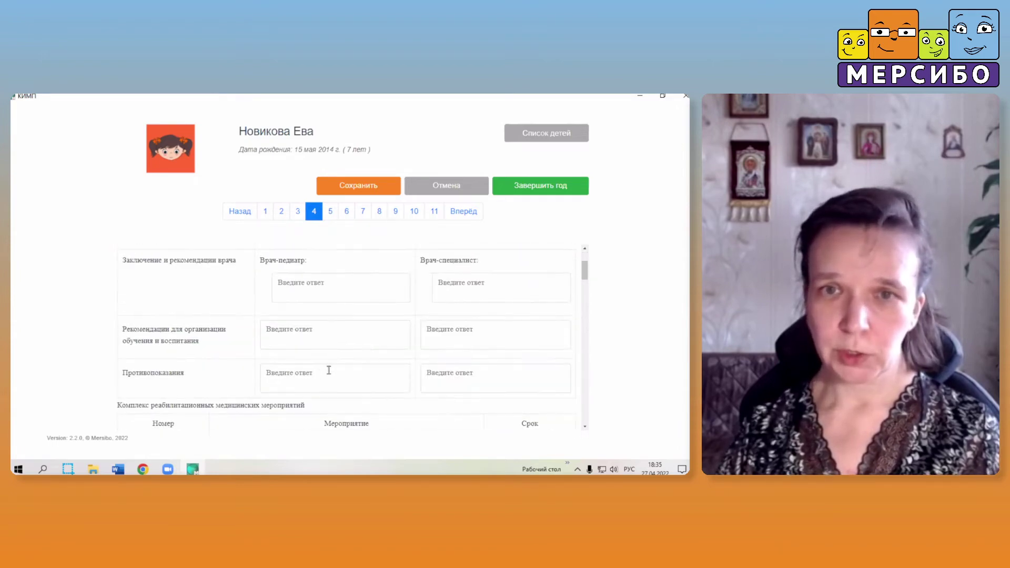
left_click(297, 278)
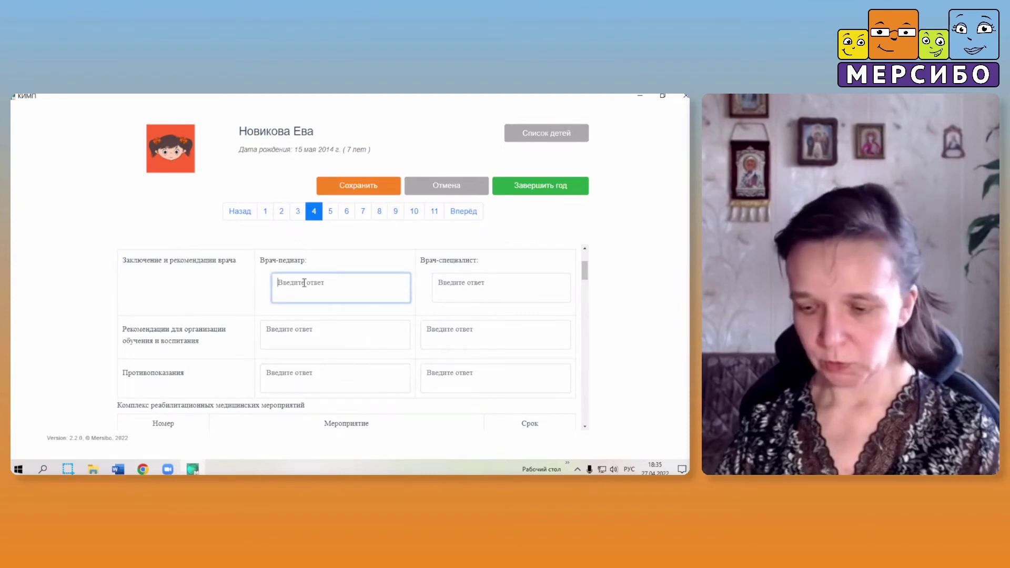
type("00")
left_click(443, 287)
type("00")
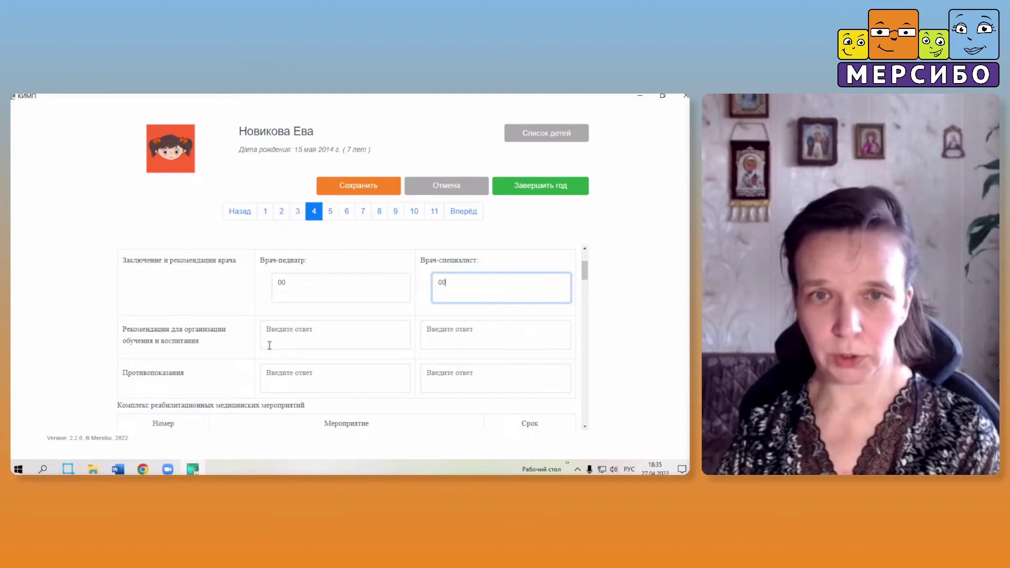
Enter «00» for both doctors under «Рекомендации для организации обучения и воспитания» and «Противопоказания»
left_click(294, 334)
type("00")
left_click(444, 333)
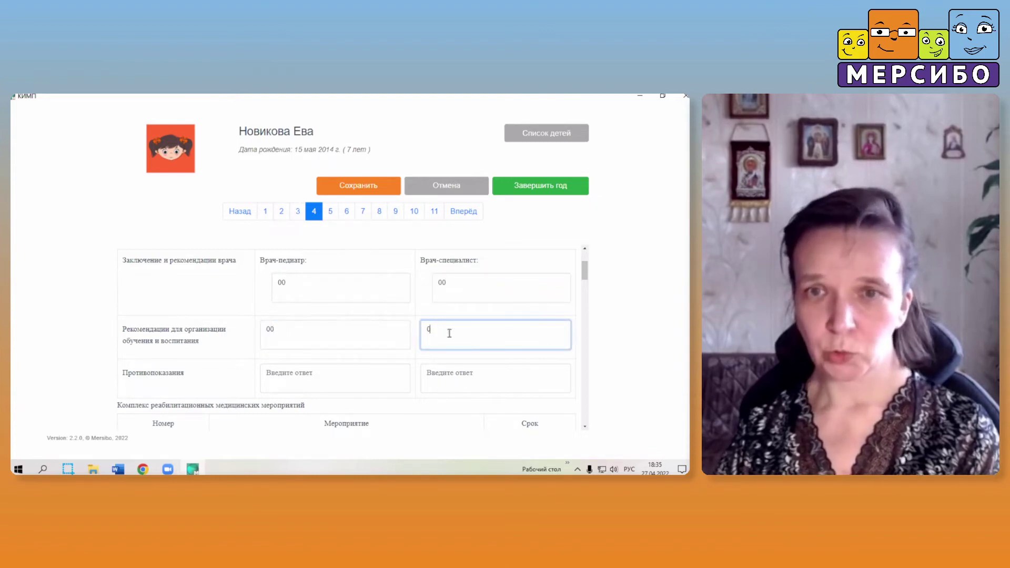
type("00")
left_click(318, 379)
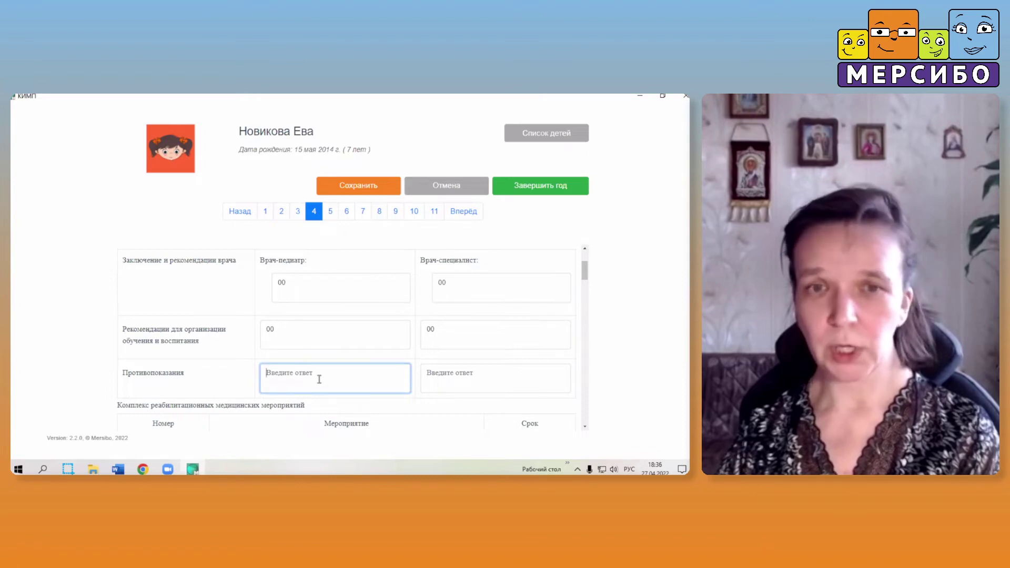
type("00")
left_click(443, 373)
type("00")
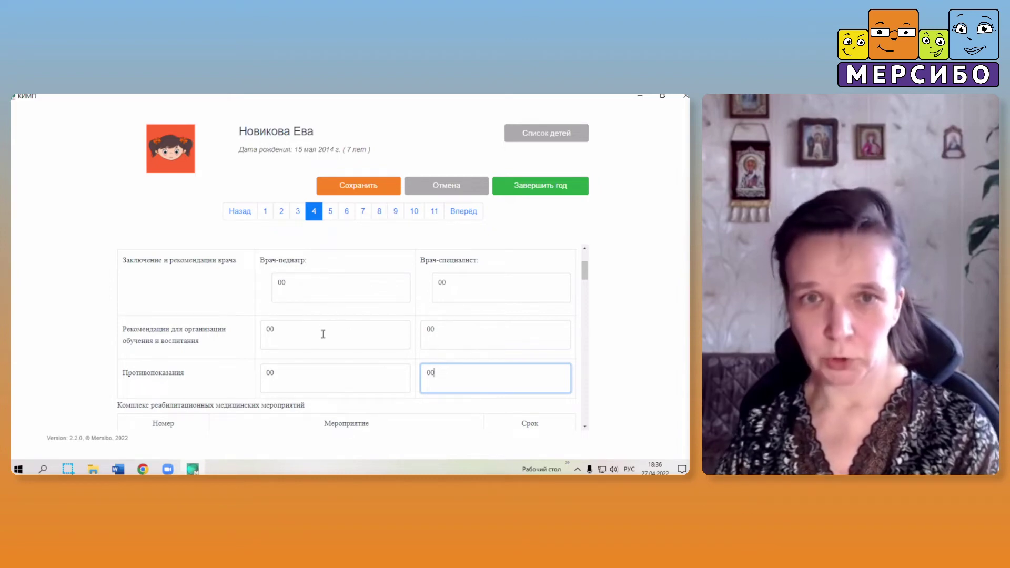
Replace the педиатр's recommendation for обучение и воспитание with «Рекомендован дополнительный выходной в течение недели (ср-чт)»
left_click(297, 331)
double_click(287, 336)
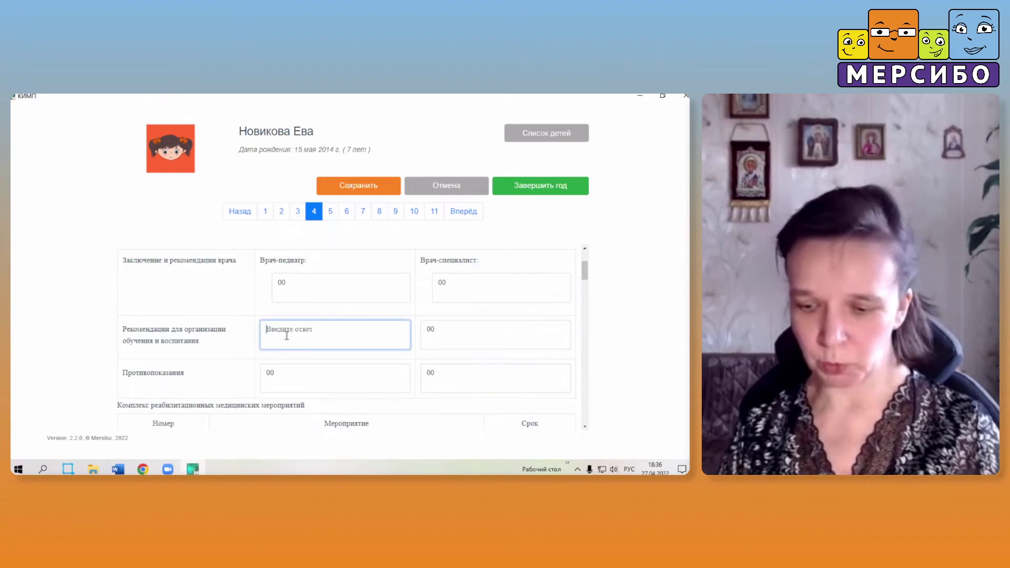
key("BackSpace")
type("Рекомендован дополнительный выхо")
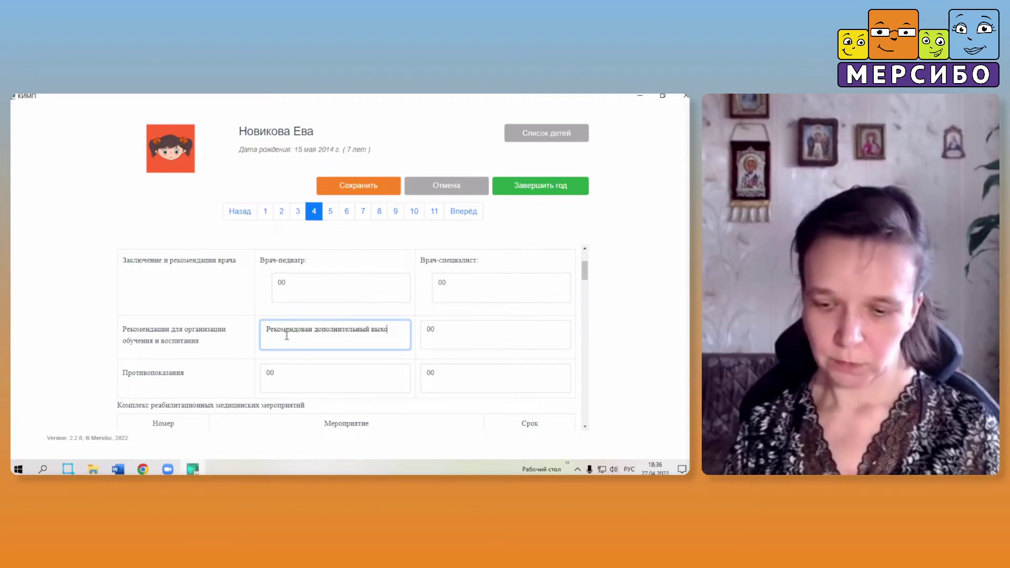
type("дной в")
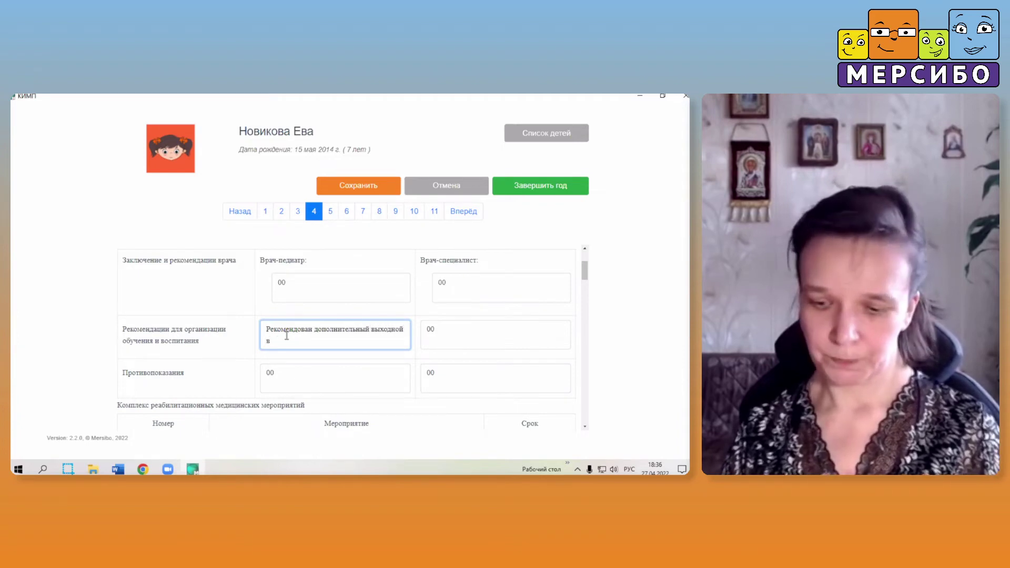
type(" течение неде")
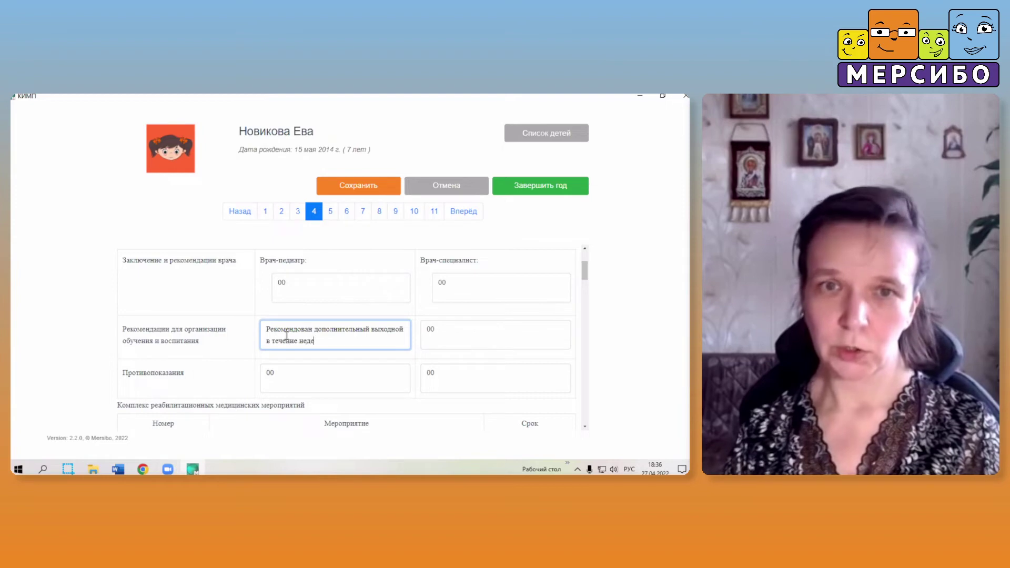
type("ли (ср")
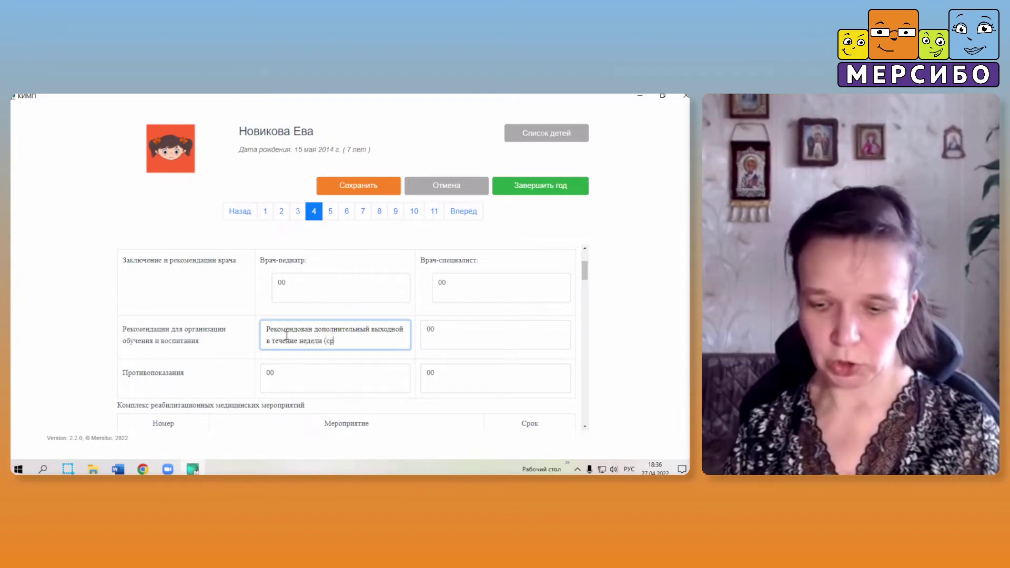
type("-чт)")
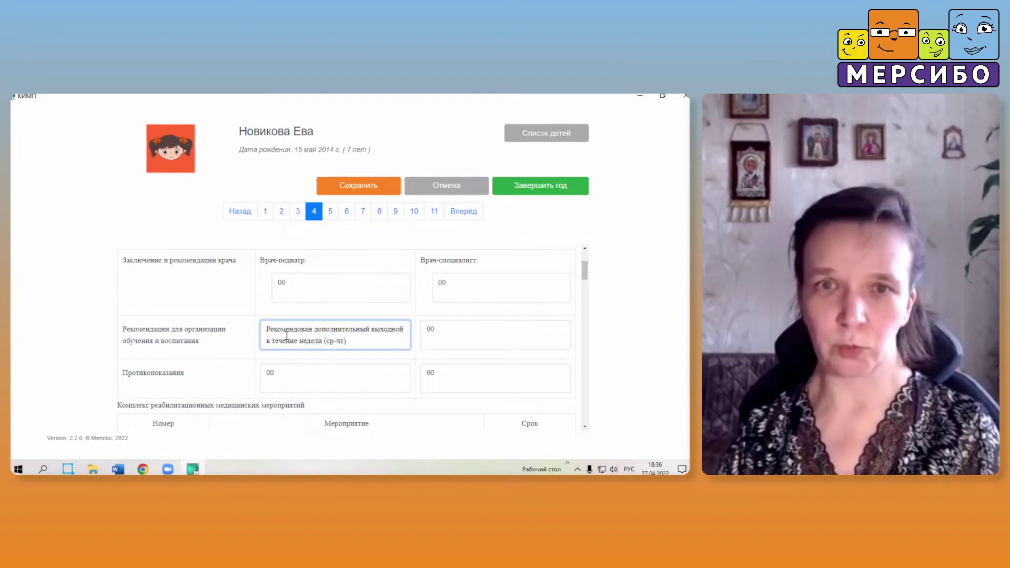
left_click(421, 317)
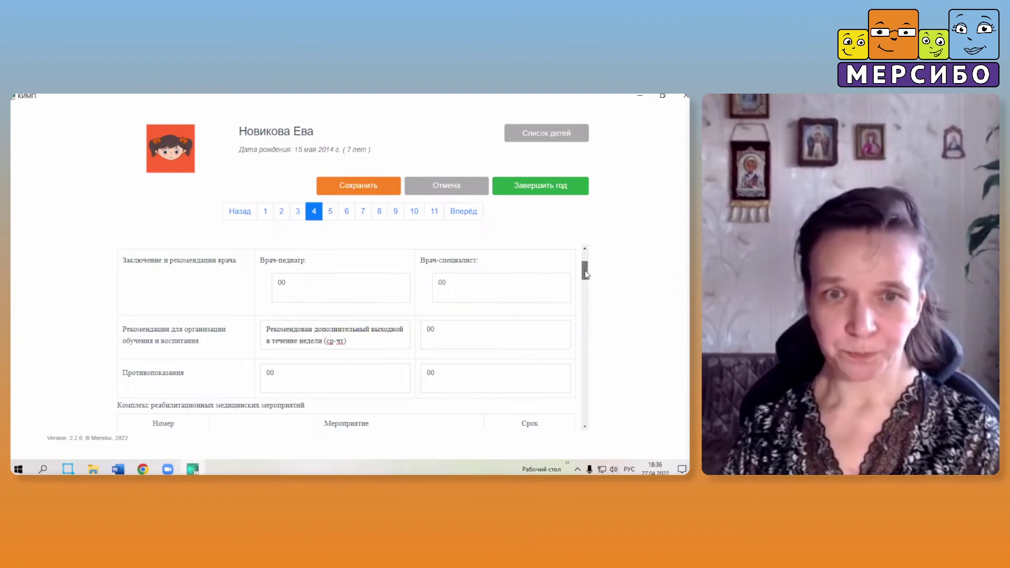
Add two more rows to the «Комплекс реабилитационных медицинских мероприятий» table
scroll(585, 274, "down", 3)
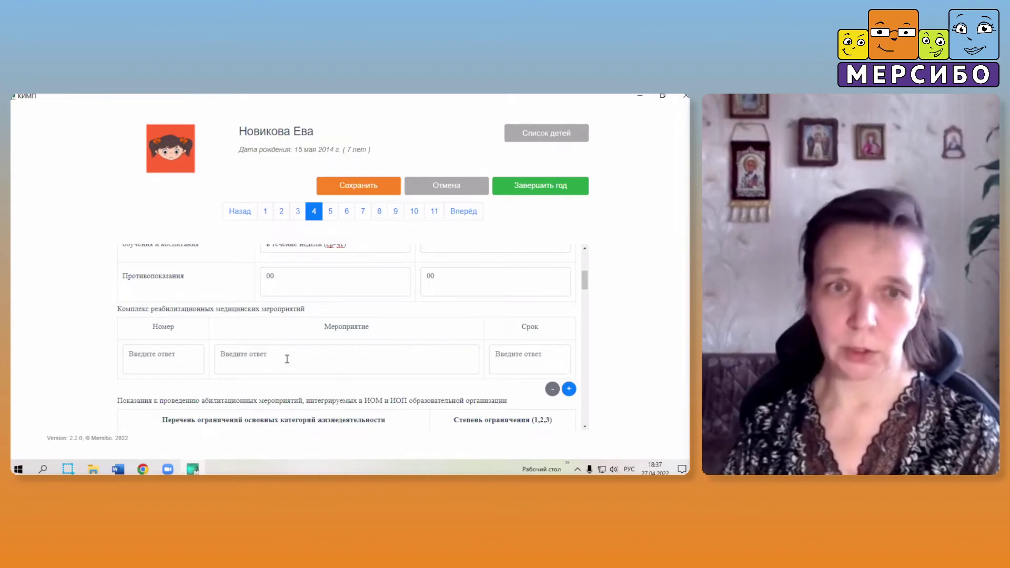
left_click(568, 389)
left_click(569, 427)
left_click_drag(585, 291, 587, 293)
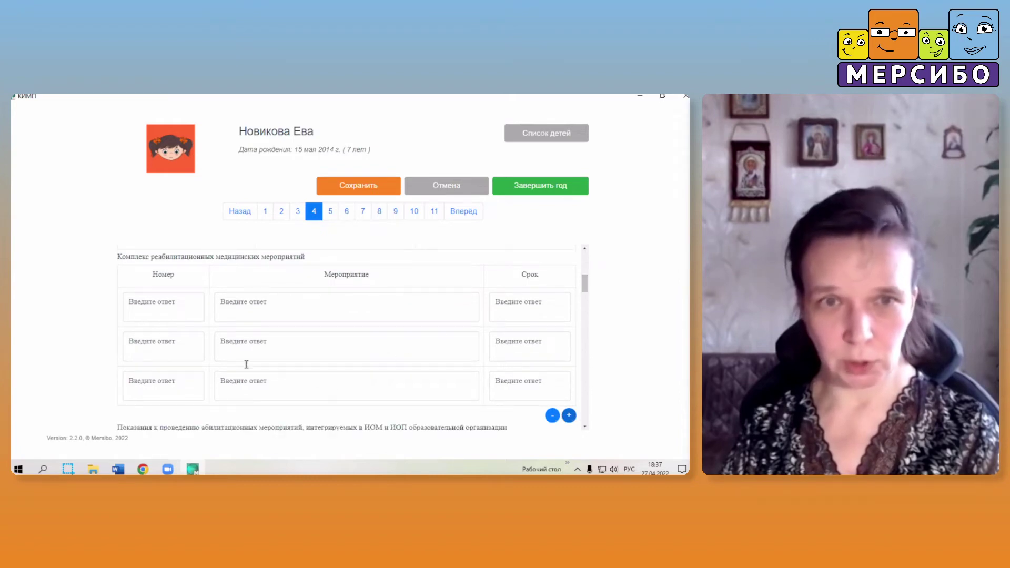
Fill the second row of the rehabilitation measures table with number 2, мероприятие «Санаторий на 2 недели» and срок «январь-февраль»
left_click(177, 347)
type("2")
left_click(523, 358)
type("январь-февраль")
left_click(259, 351)
type("Санаторий на")
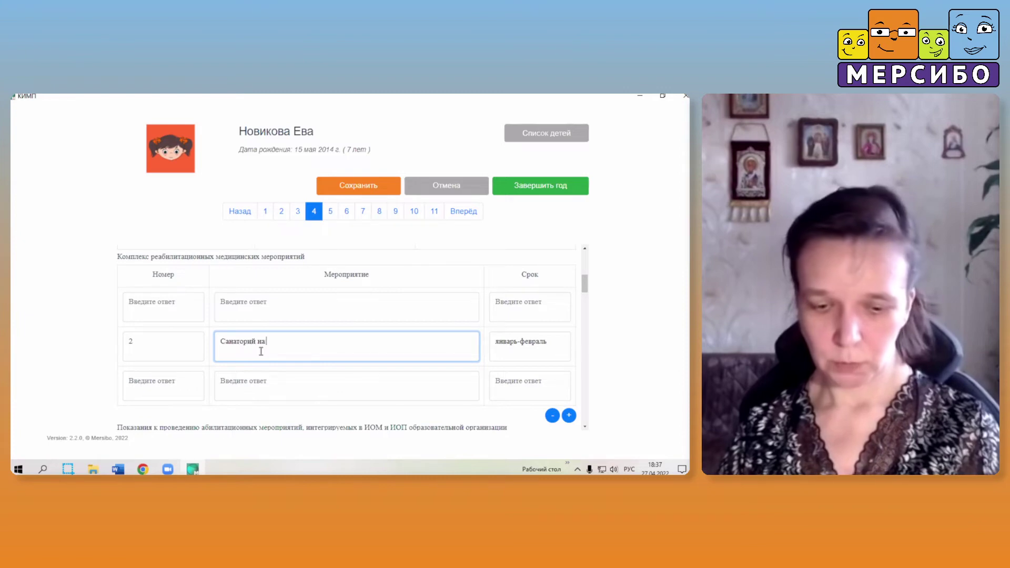
type(" 2 недели")
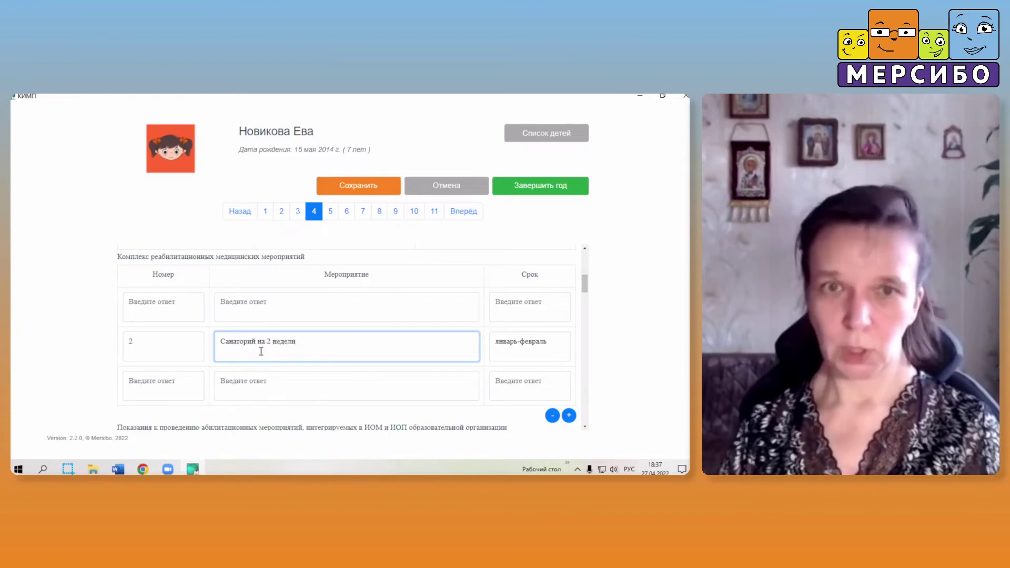
left_click(340, 330)
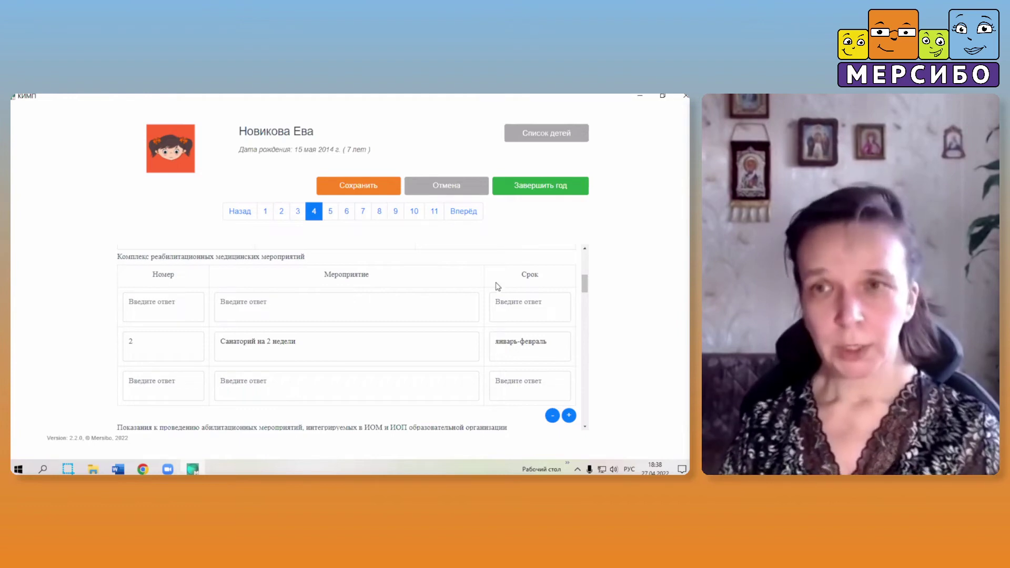
Set the degree of limitation for «Способность к ориентации» to 2
left_click_drag(584, 289, 585, 296)
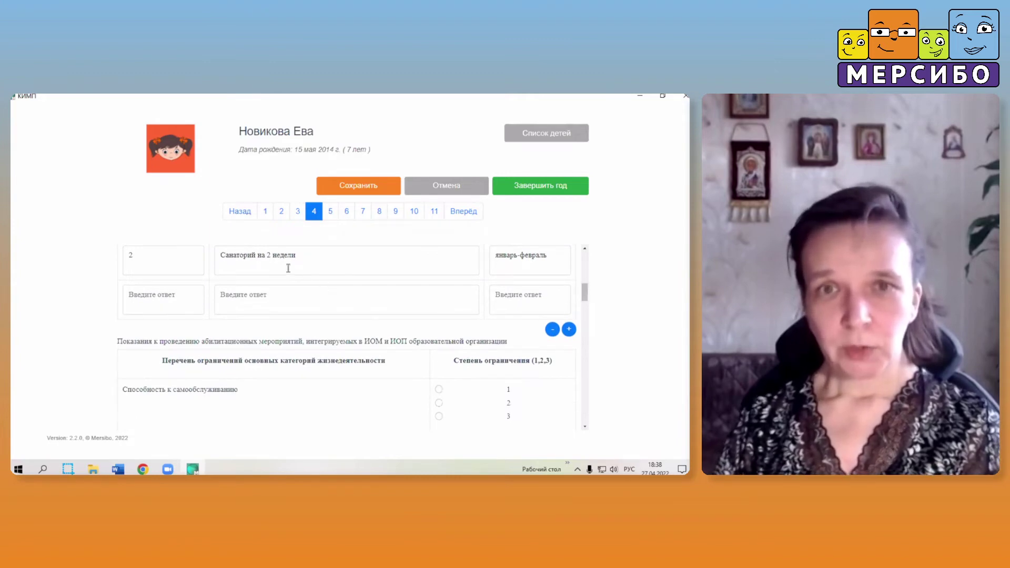
mouse_move(587, 296)
left_mouse_down()
mouse_move(588, 348)
mouse_move(587, 296)
left_mouse_up()
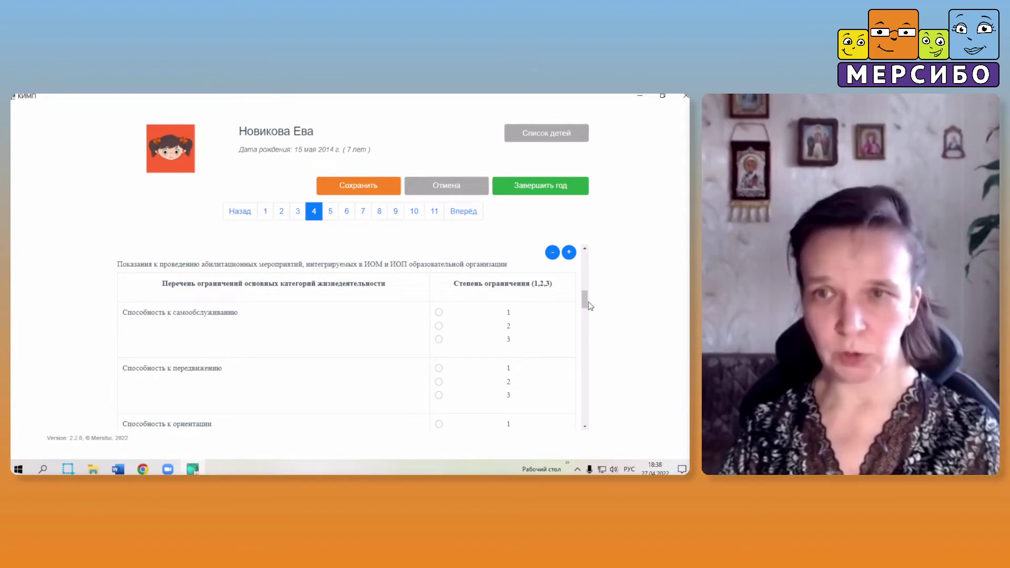
left_click_drag(587, 305, 585, 315)
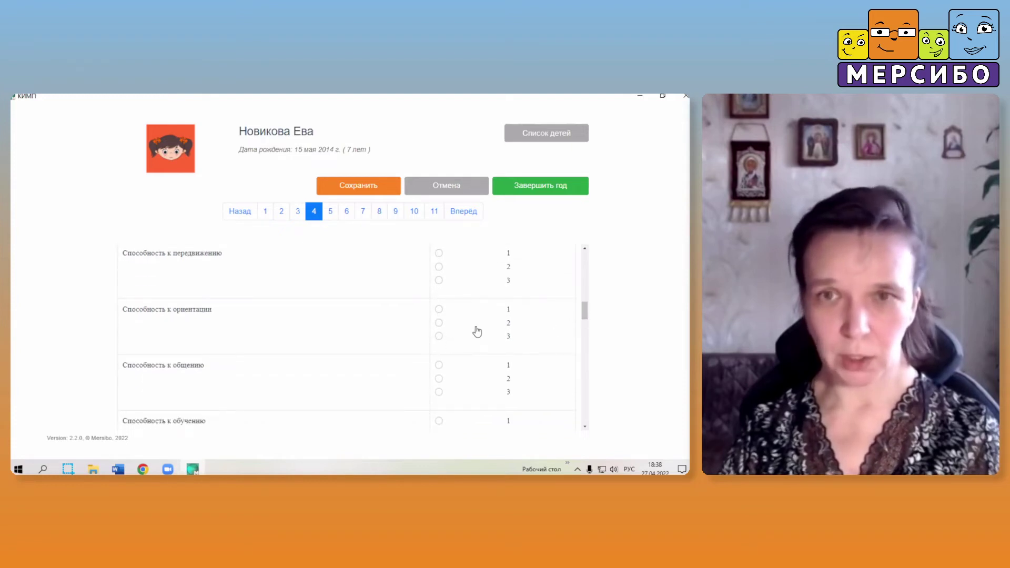
left_click(439, 322)
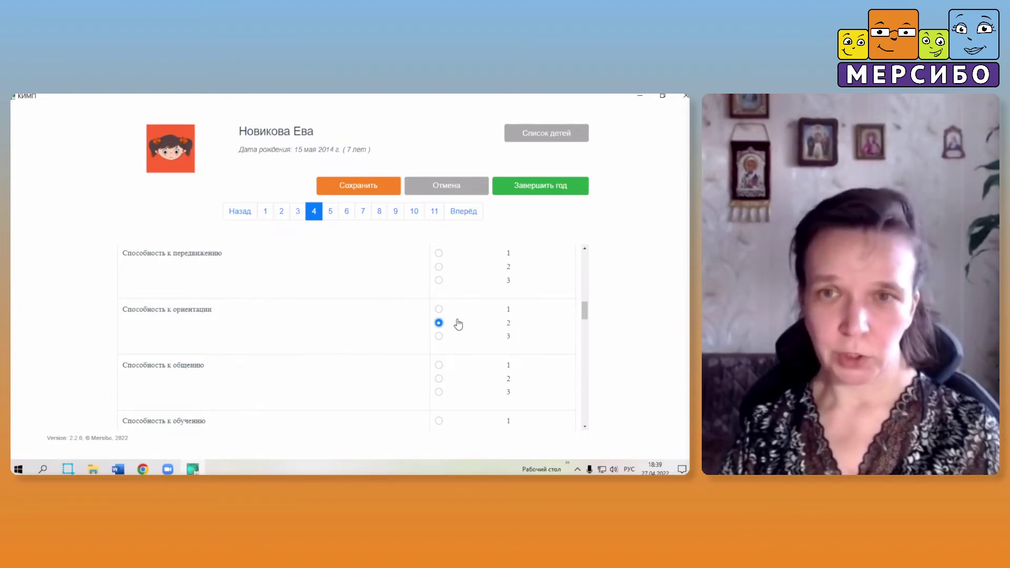
left_click(439, 309)
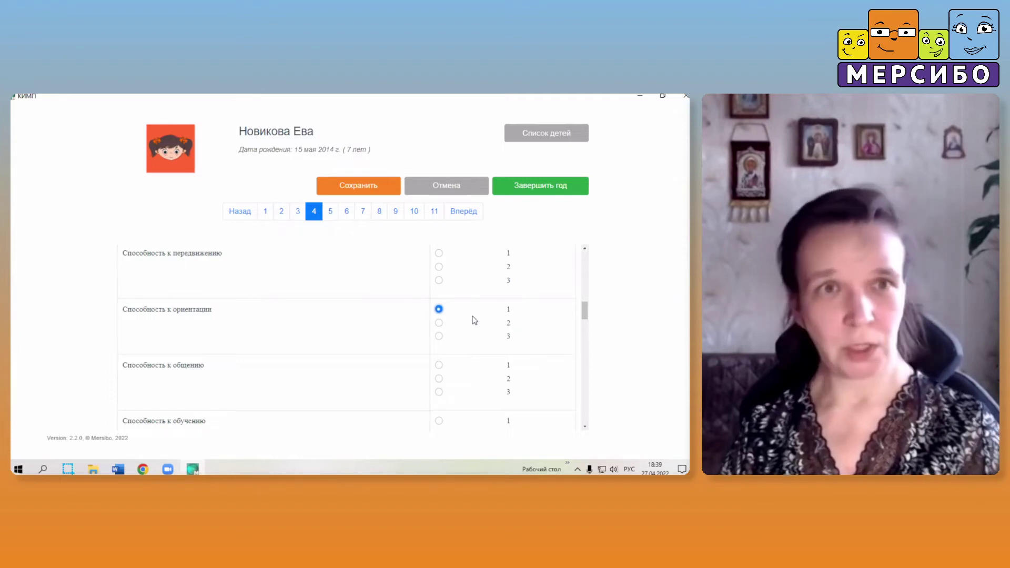
left_click(438, 323)
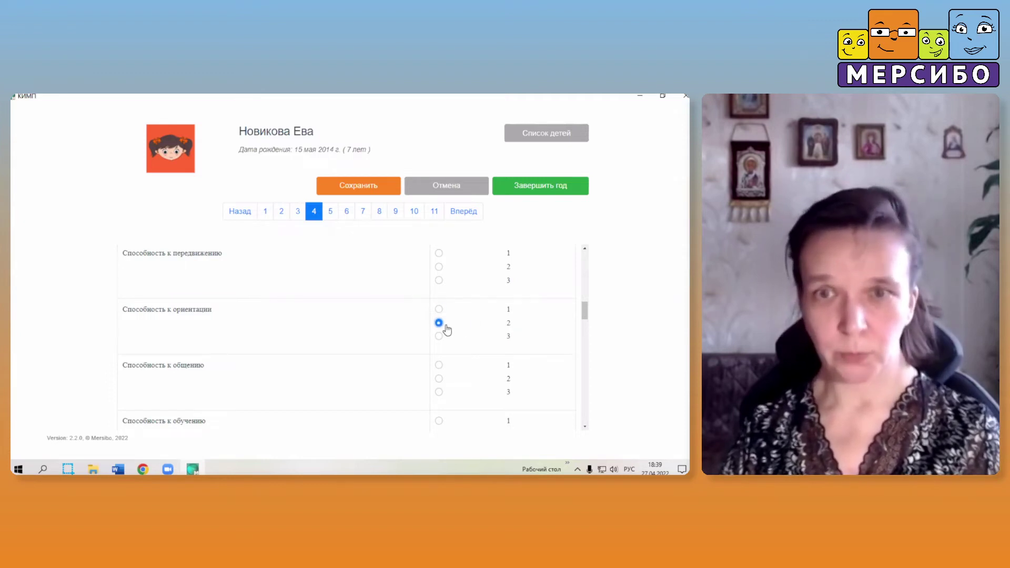
left_click(438, 336)
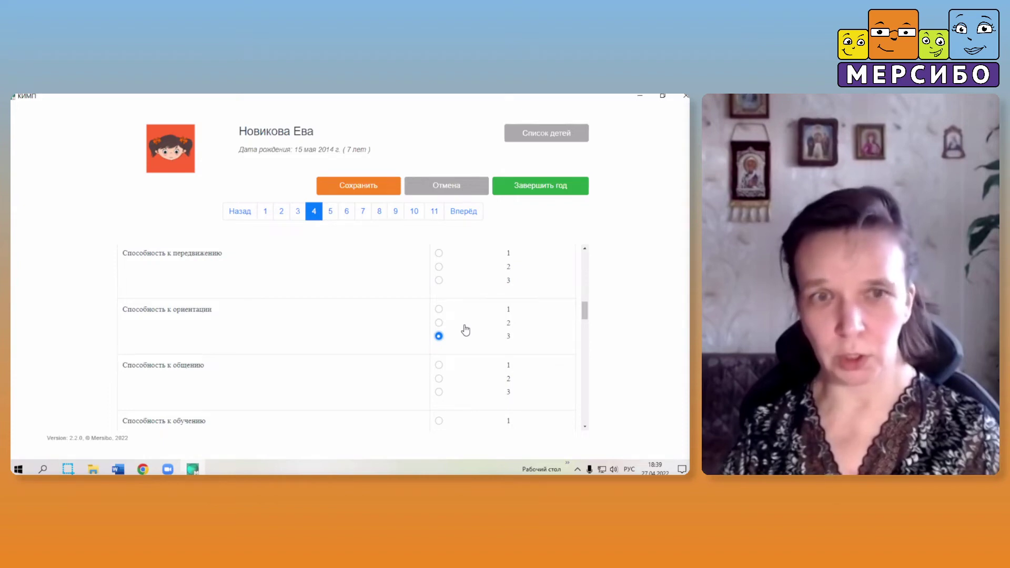
left_click(438, 323)
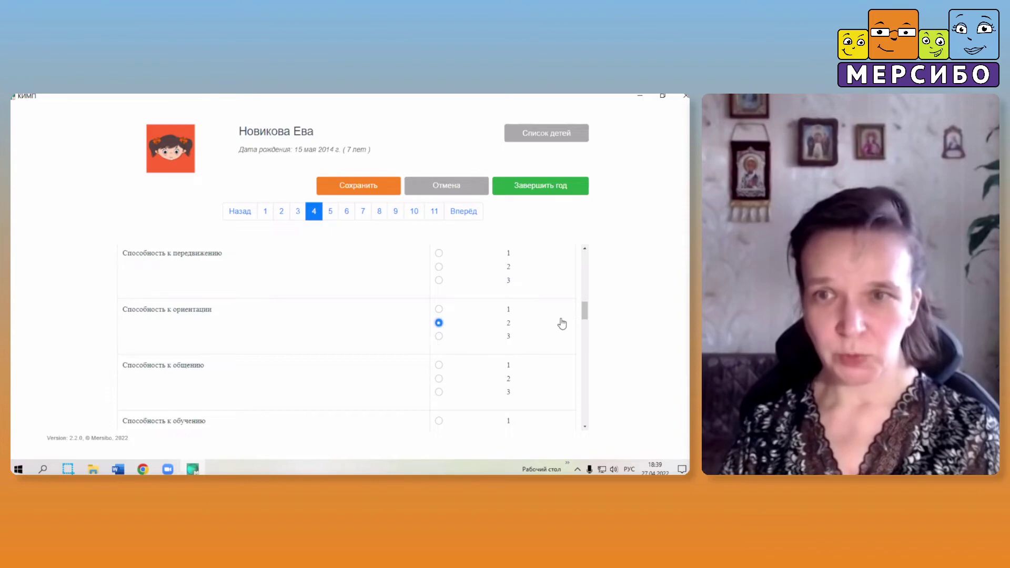
Set the degree of limitation to 2 for «Способность к обучению» and «Способность к контролю за своим поведением»
left_click_drag(586, 311, 586, 315)
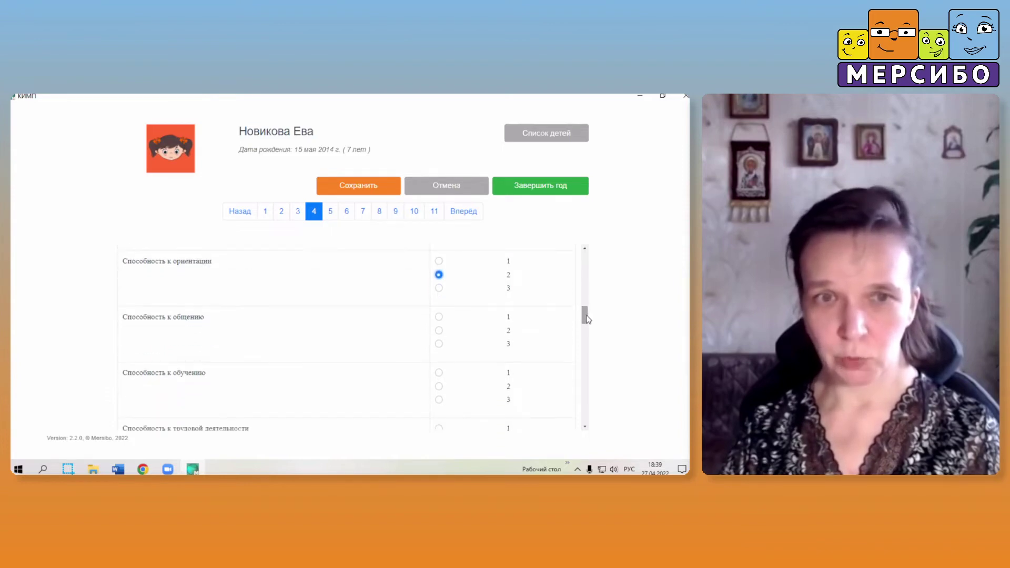
left_click(439, 386)
left_click_drag(586, 321, 585, 344)
left_click(440, 364)
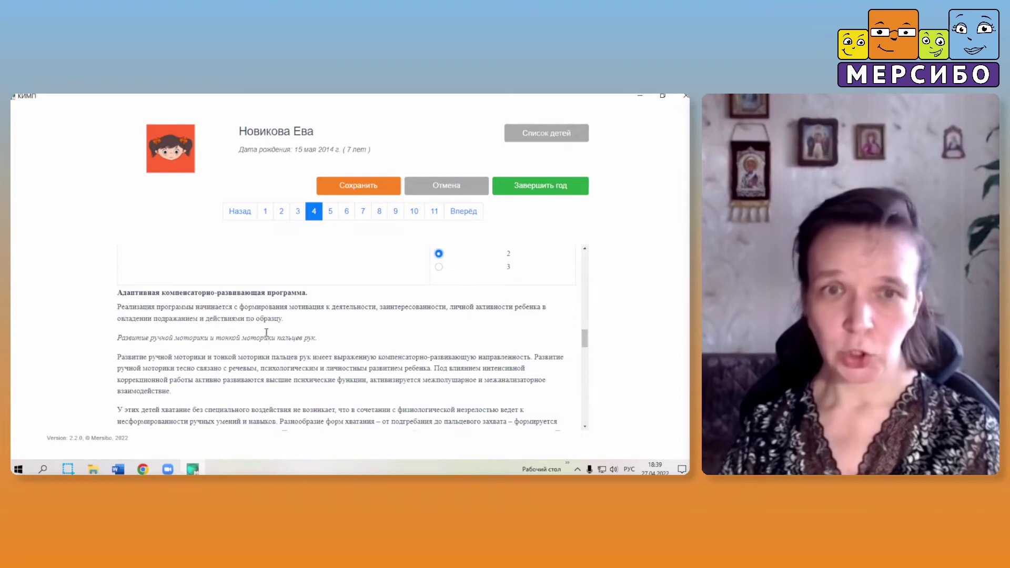
Look through the «Адаптивная компенсаторно-развивающая программа» text to the end of the page
scroll(586, 338, "up", 1)
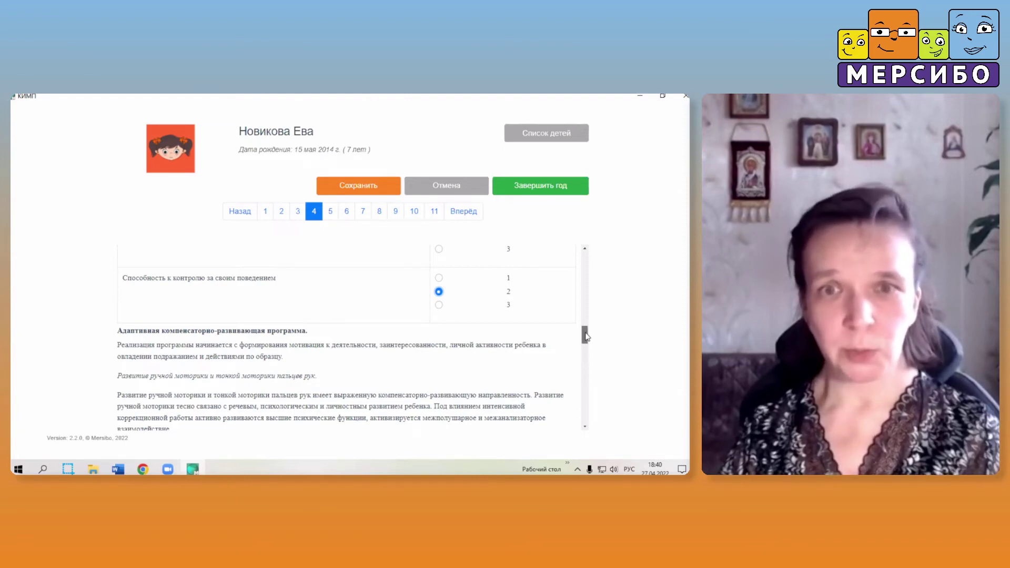
left_click_drag(587, 338, 586, 341)
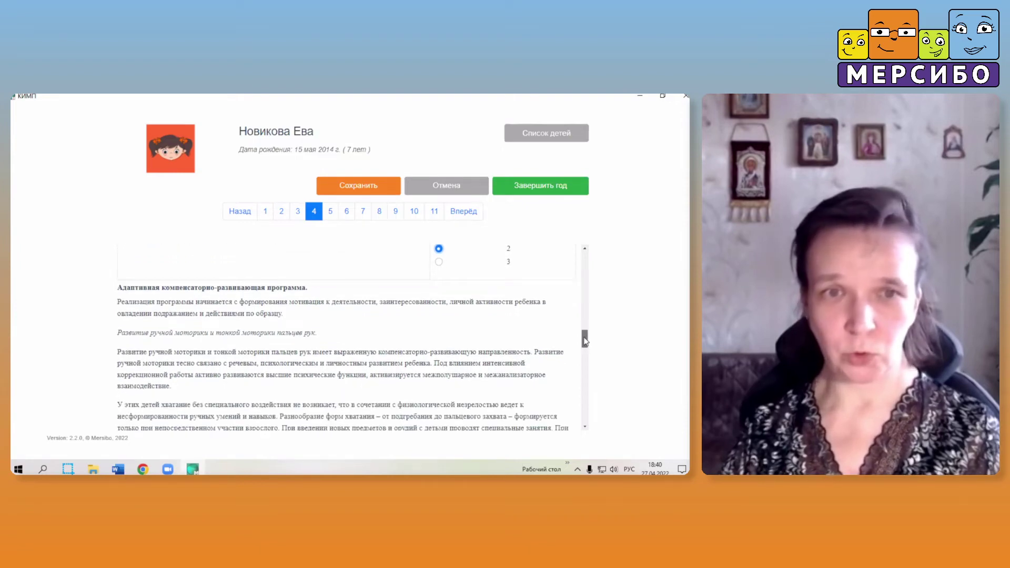
left_click_drag(585, 342, 570, 417)
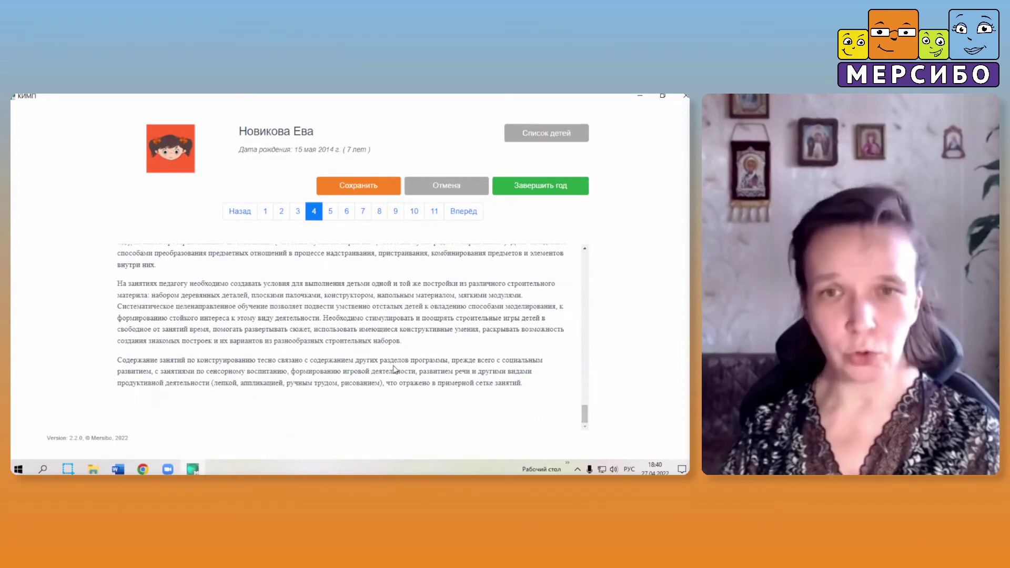